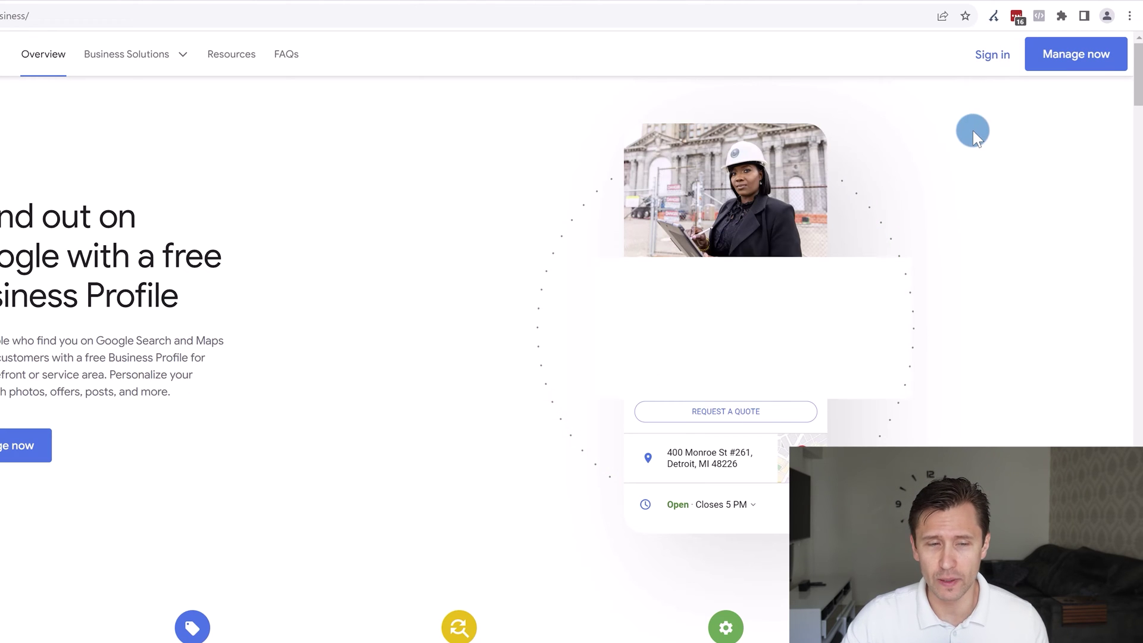
# Sign in with the owner's Google account and create a new business under the owner's name
pyautogui.click(1068, 62)
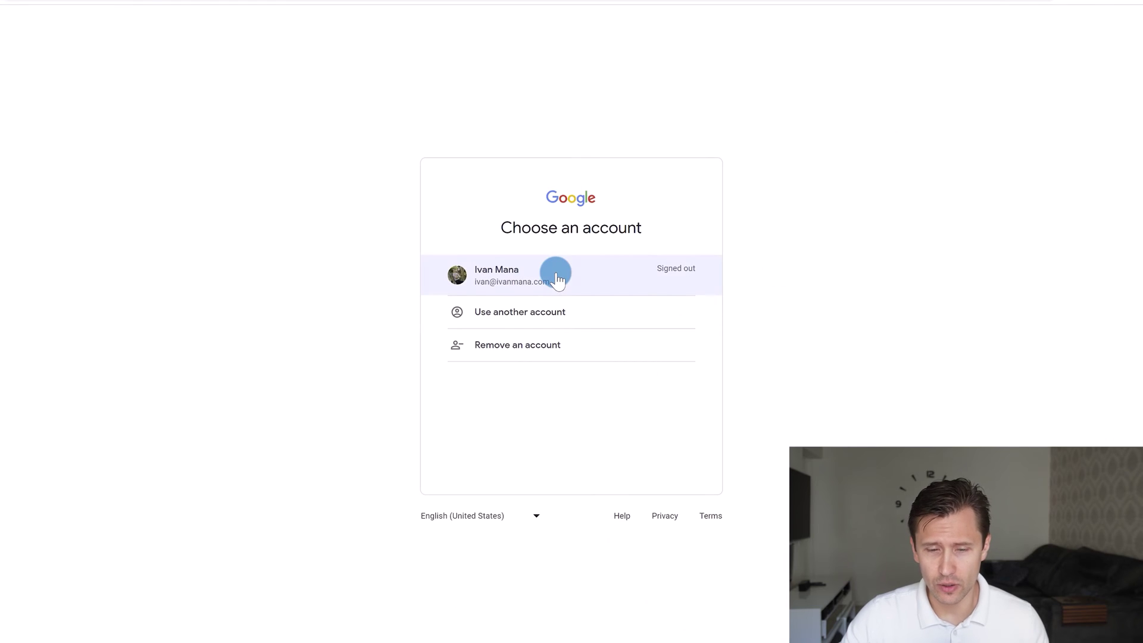
pyautogui.click(579, 281)
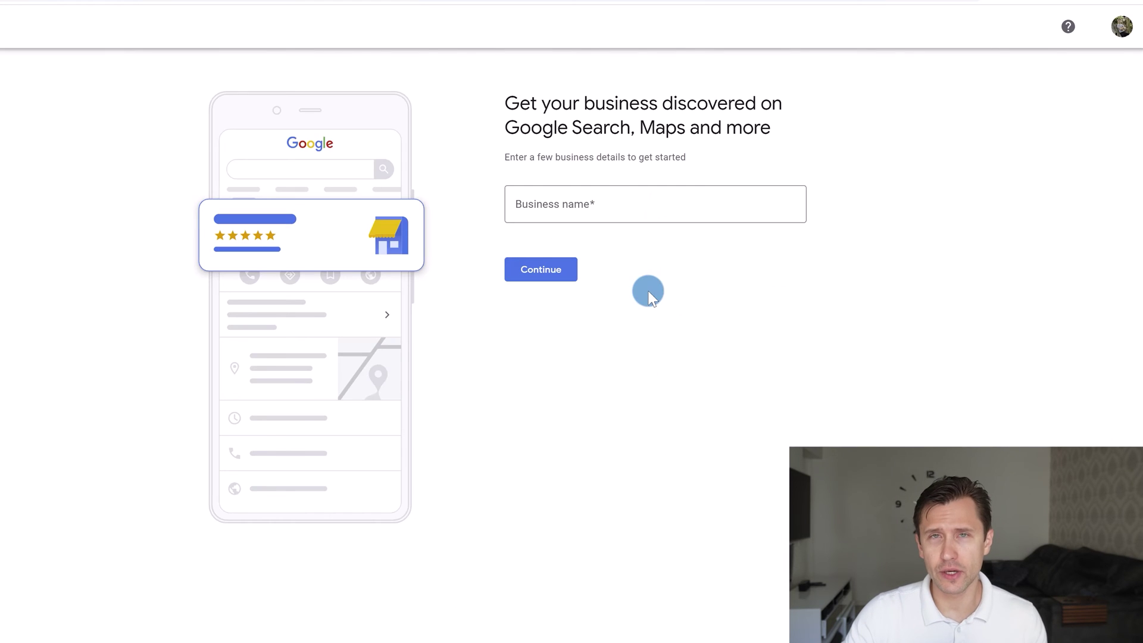
pyautogui.click(614, 213)
pyautogui.write('Ivan Mana')
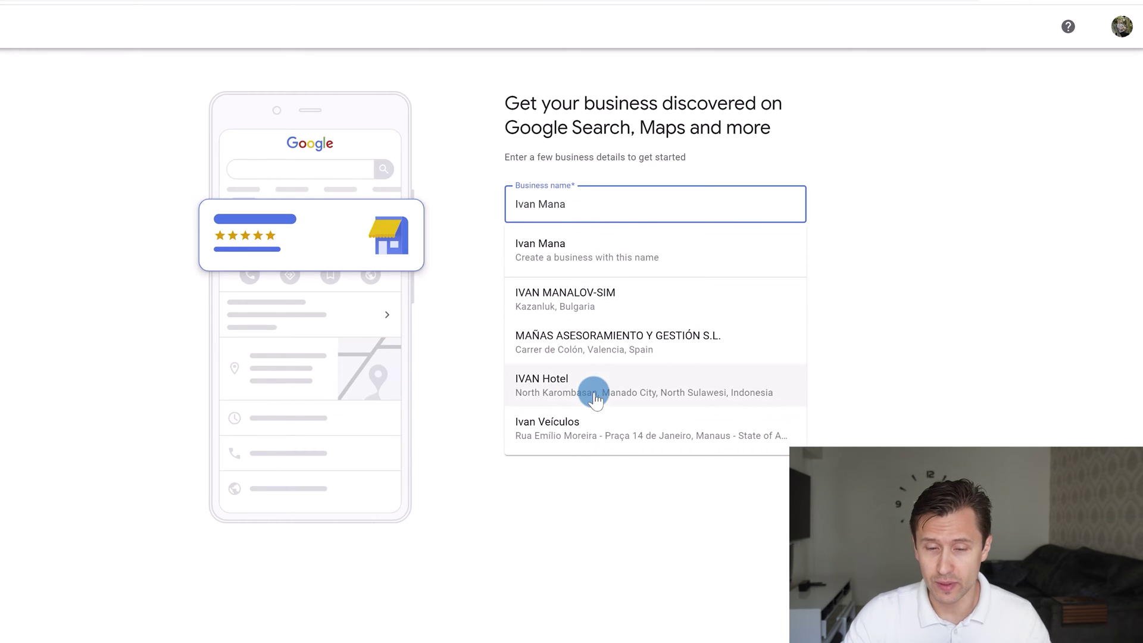
pyautogui.click(575, 257)
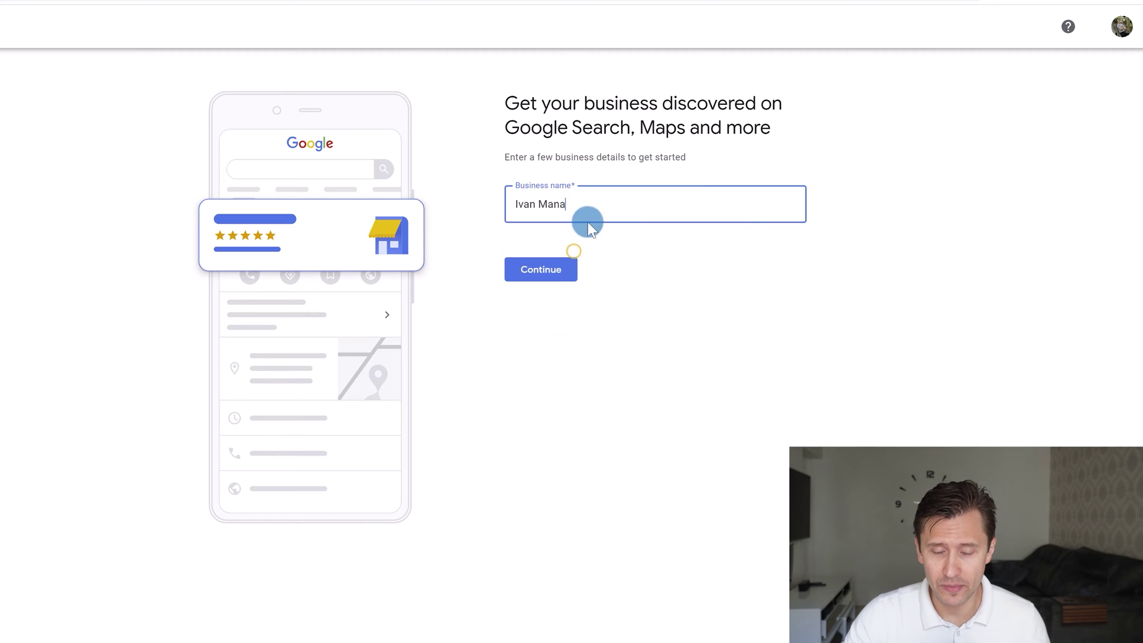
pyautogui.click(560, 263)
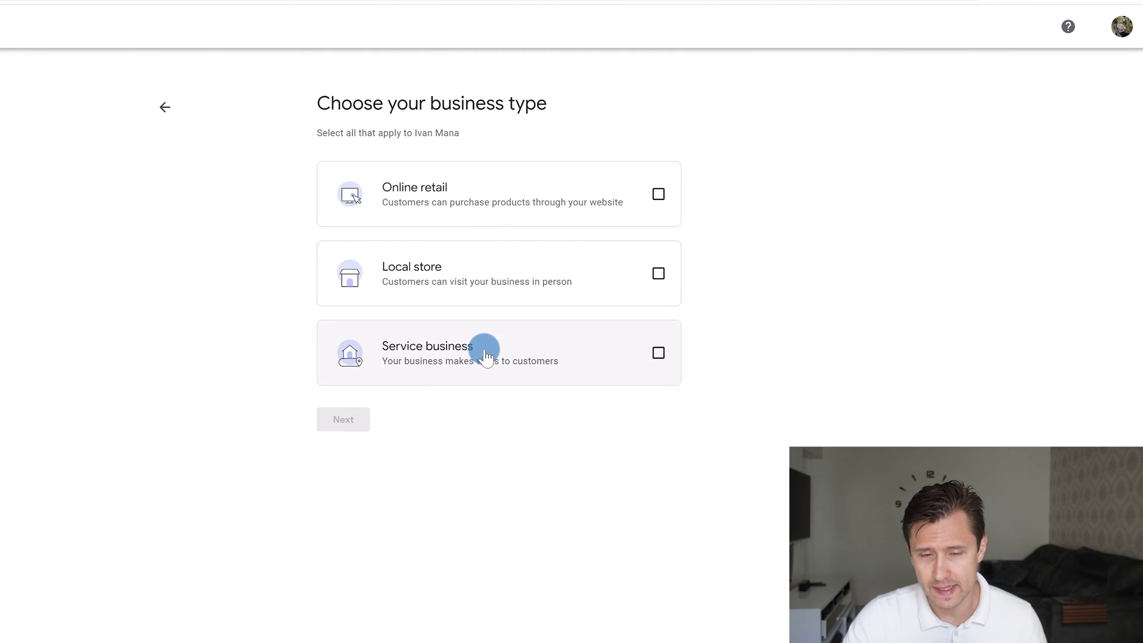
# Choose Online retail as the business type and keep the existing website URL
pyautogui.click(507, 206)
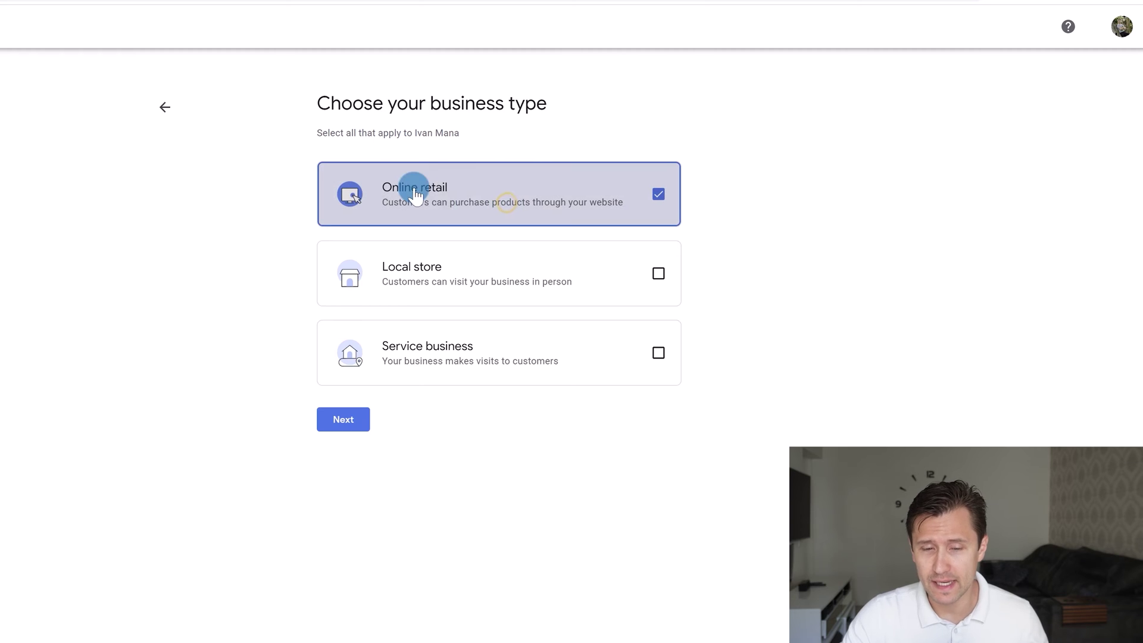
pyautogui.click(350, 417)
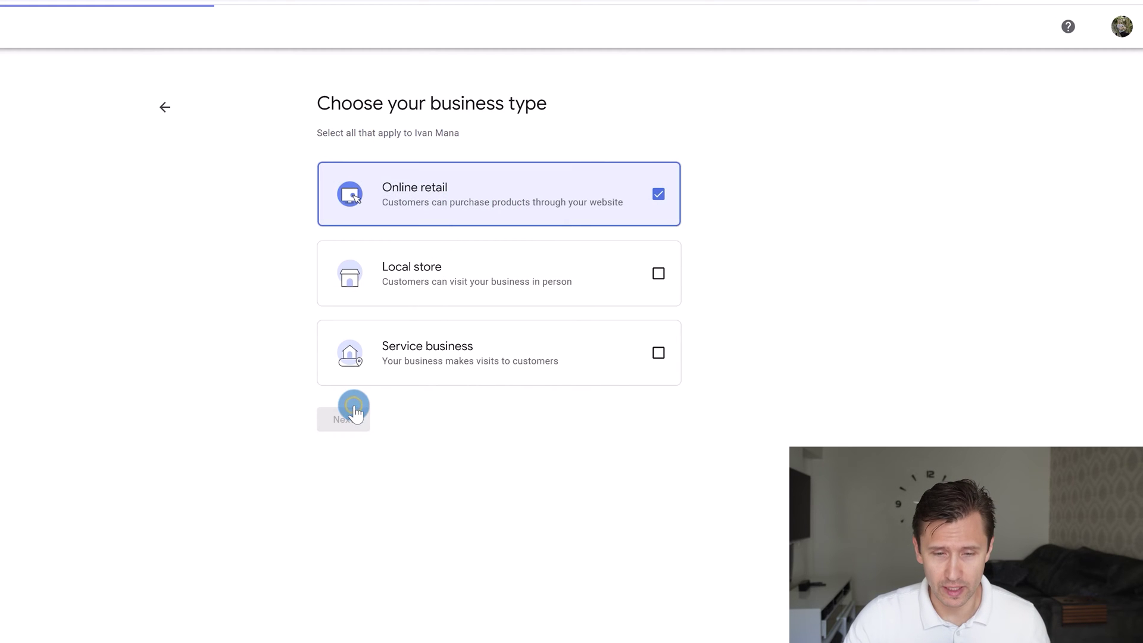
pyautogui.click(538, 195)
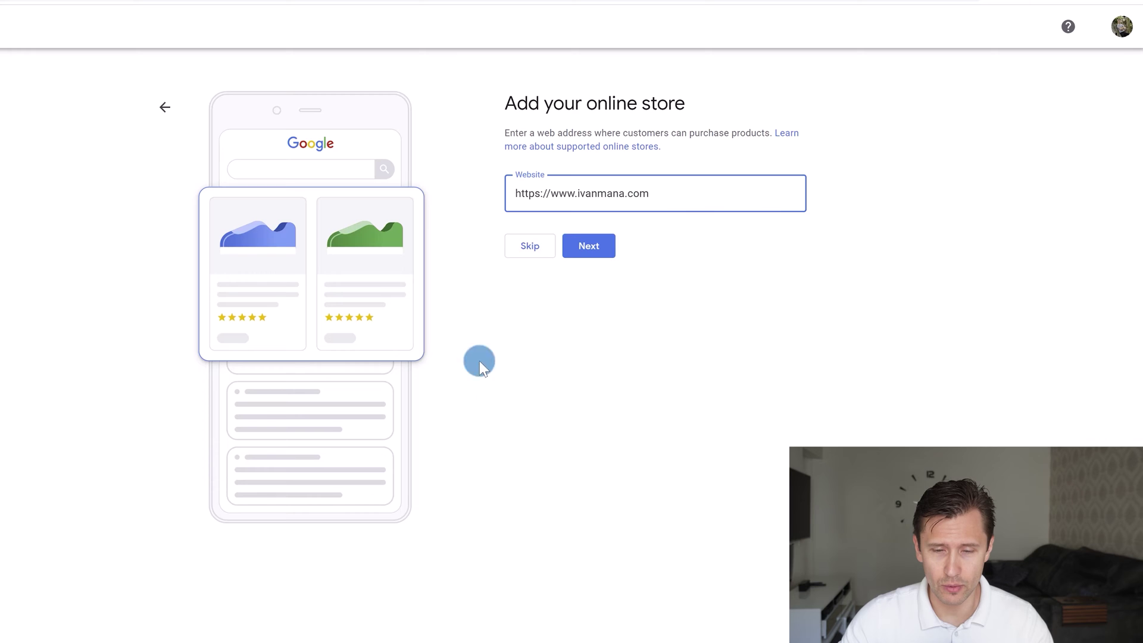
pyautogui.click(579, 250)
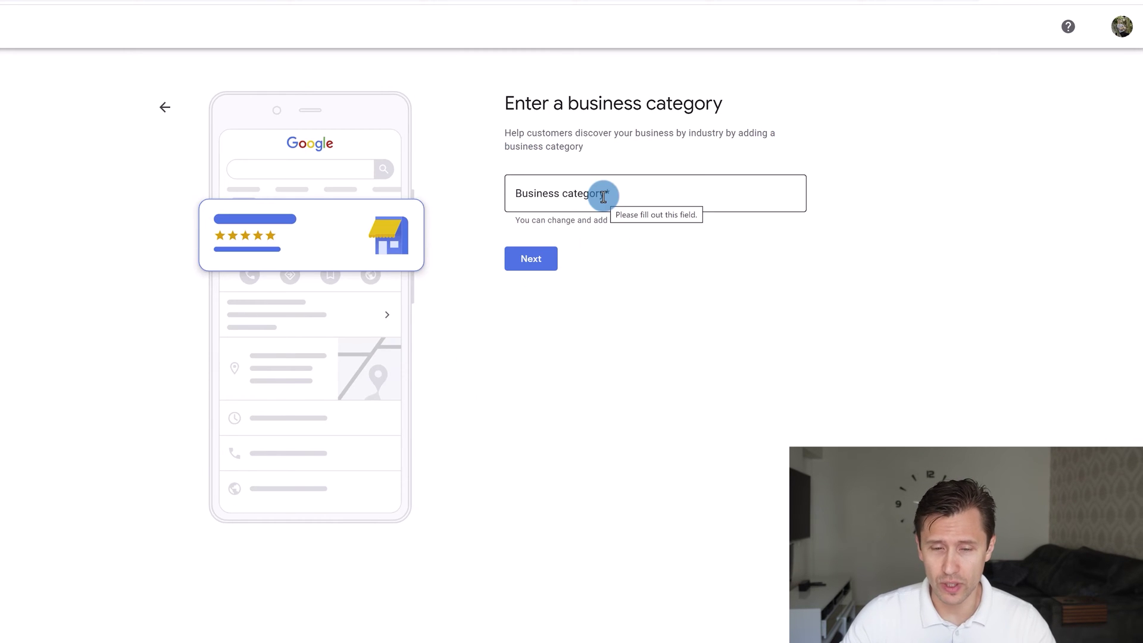
# Search 'marketin' and set the business category to Marketing consultant
pyautogui.click(603, 197)
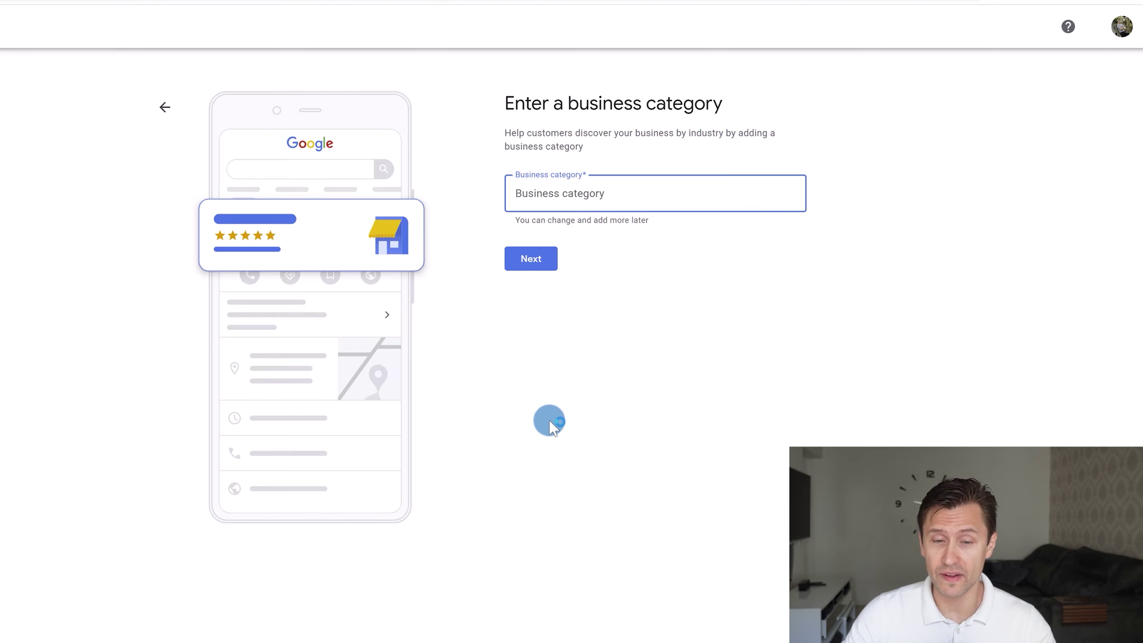
pyautogui.write('marketin')
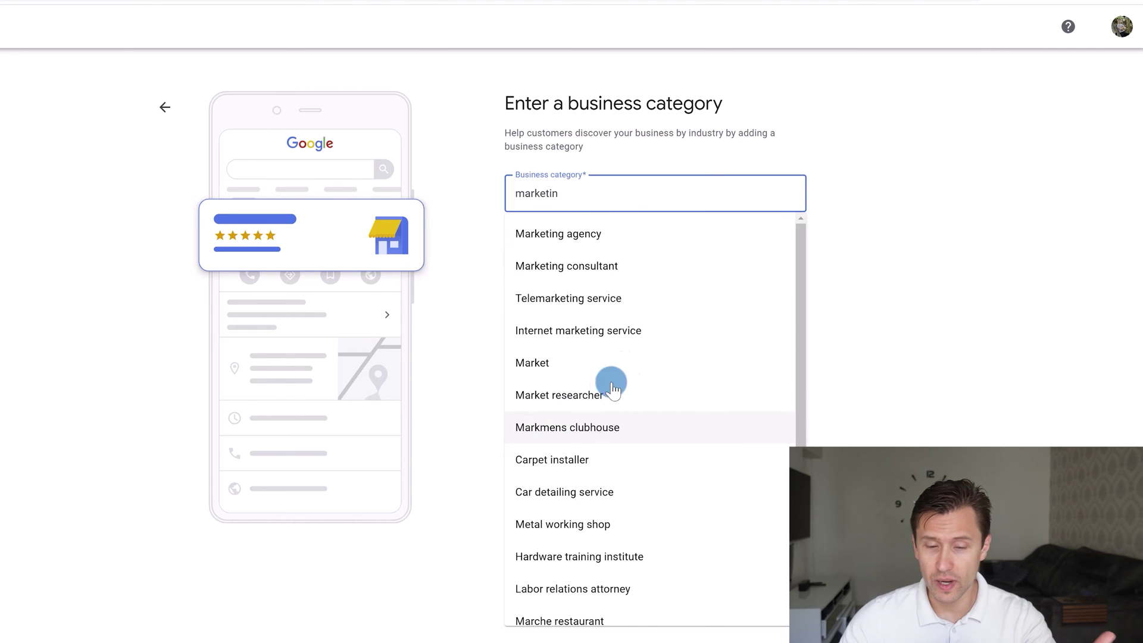
pyautogui.scroll(-2, 679, 357)
pyautogui.scroll(2, 650, 463)
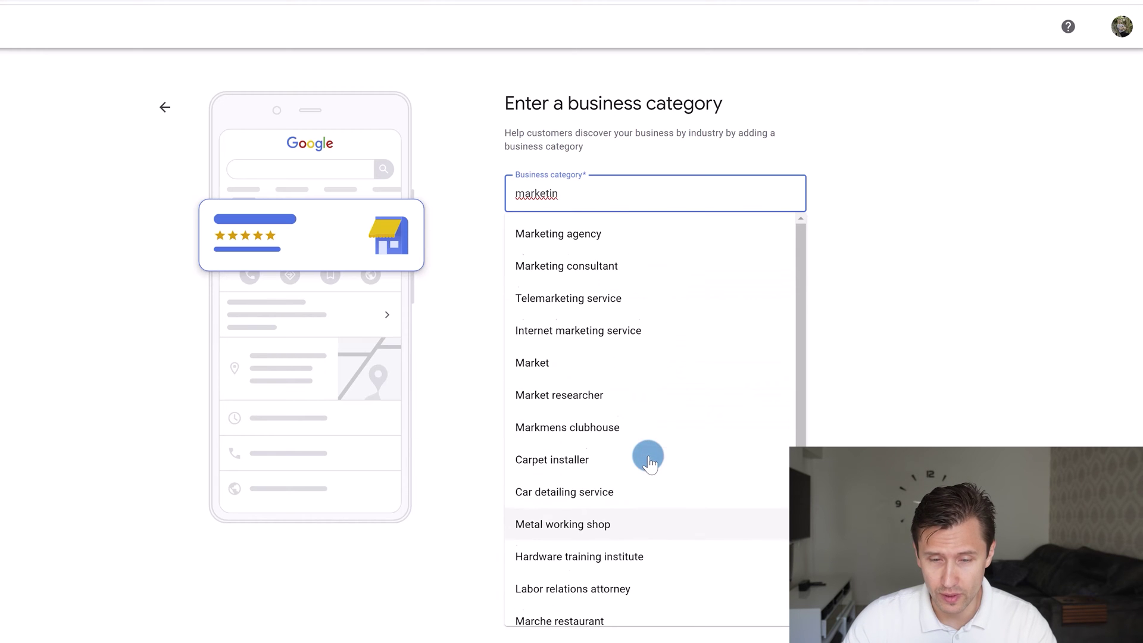
pyautogui.click(568, 273)
pyautogui.click(528, 259)
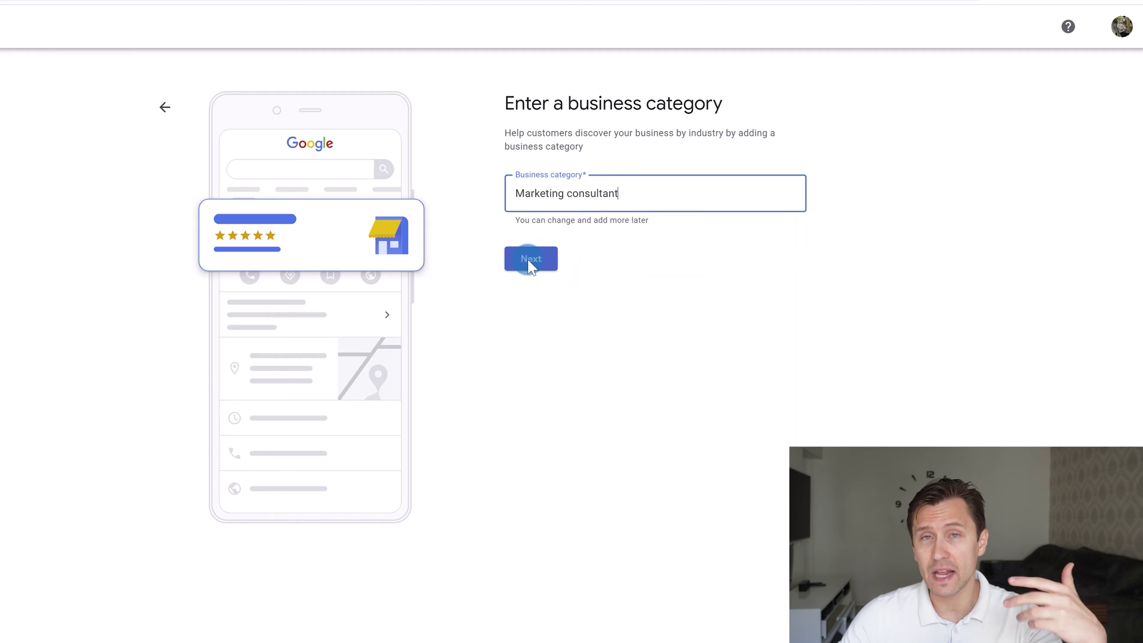
pyautogui.moveTo(630, 195); pyautogui.dragTo(492, 204)
# Confirm the Marketing consultant category and continue to the phone number page
pyautogui.click(524, 262)
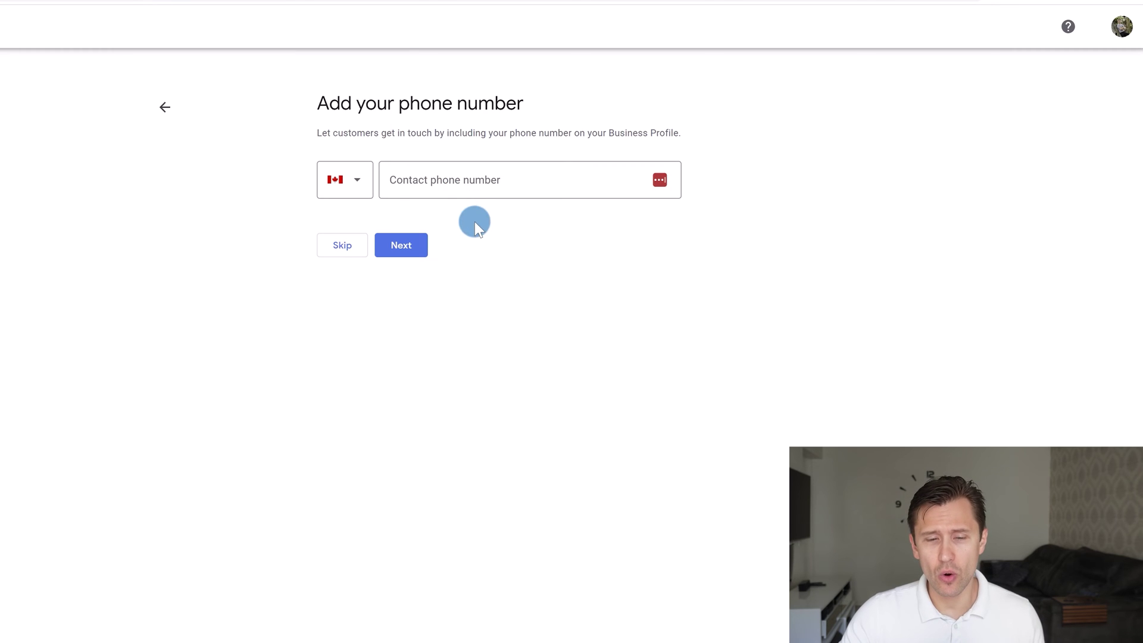
# Skip the phone number, accept the terms without news updates, and reach 'You're now verified'
pyautogui.click(343, 245)
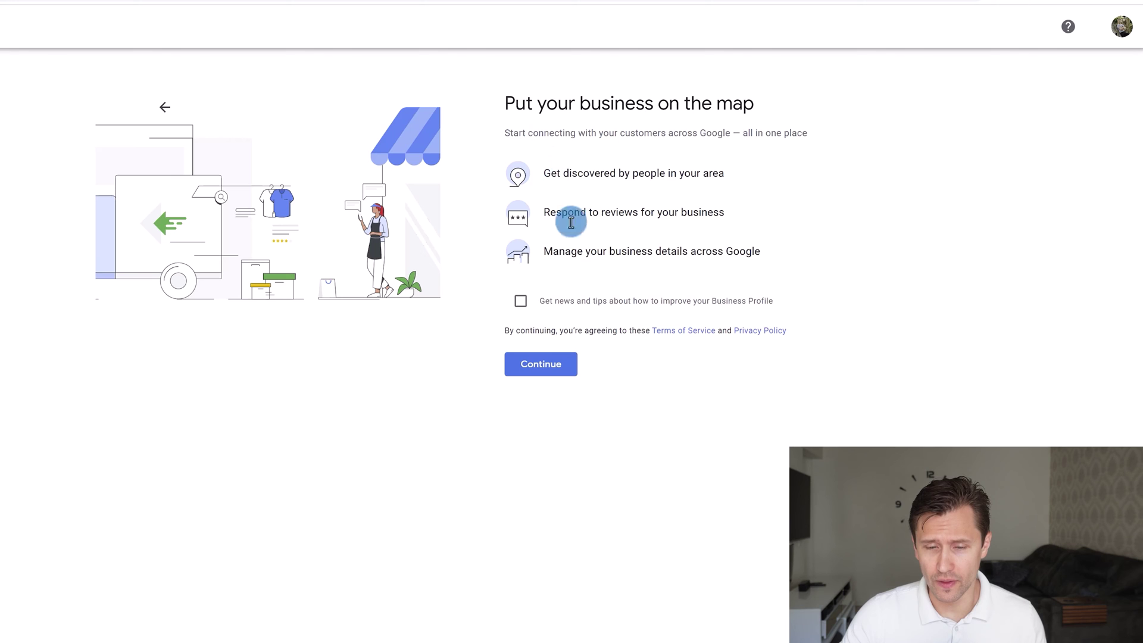
pyautogui.moveTo(548, 300); pyautogui.dragTo(749, 301)
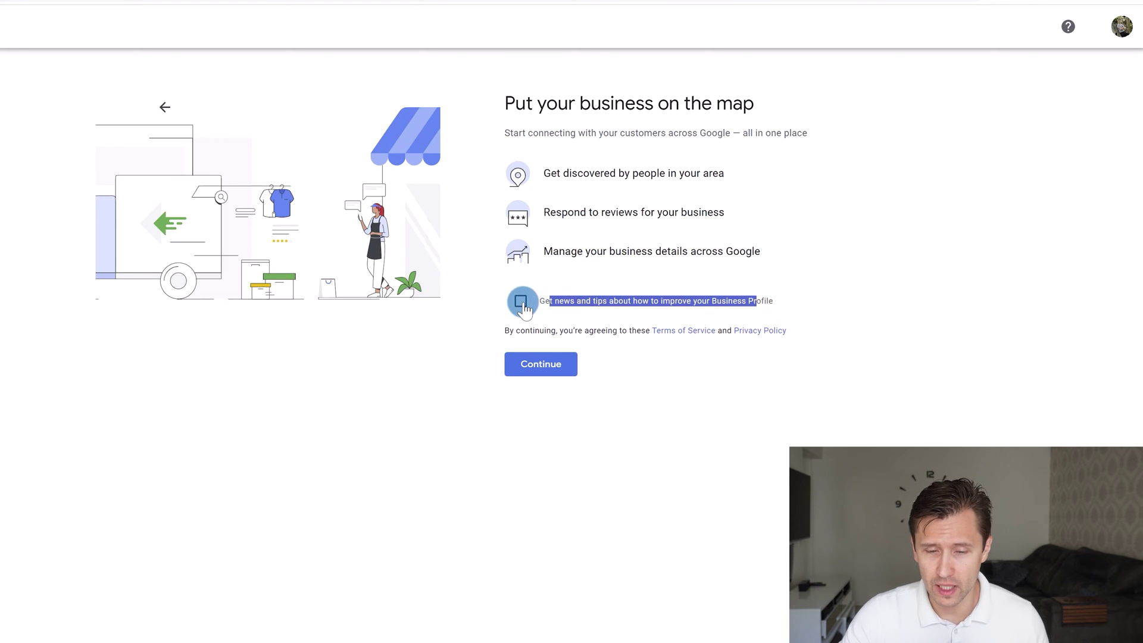
pyautogui.click(546, 366)
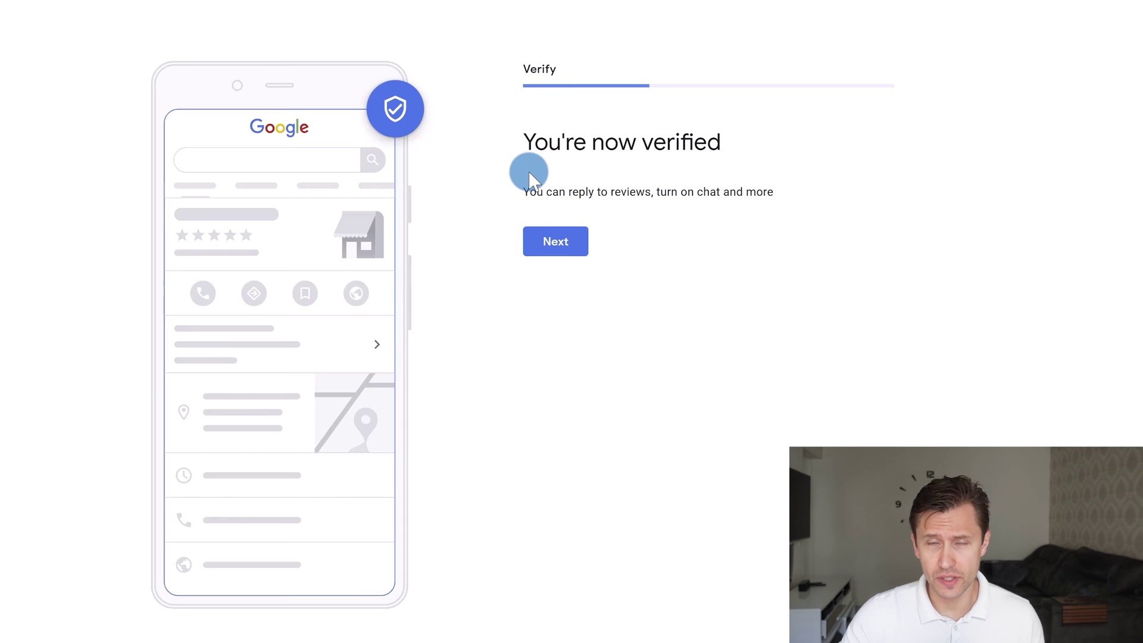
pyautogui.moveTo(537, 143); pyautogui.dragTo(711, 145)
pyautogui.click(655, 156)
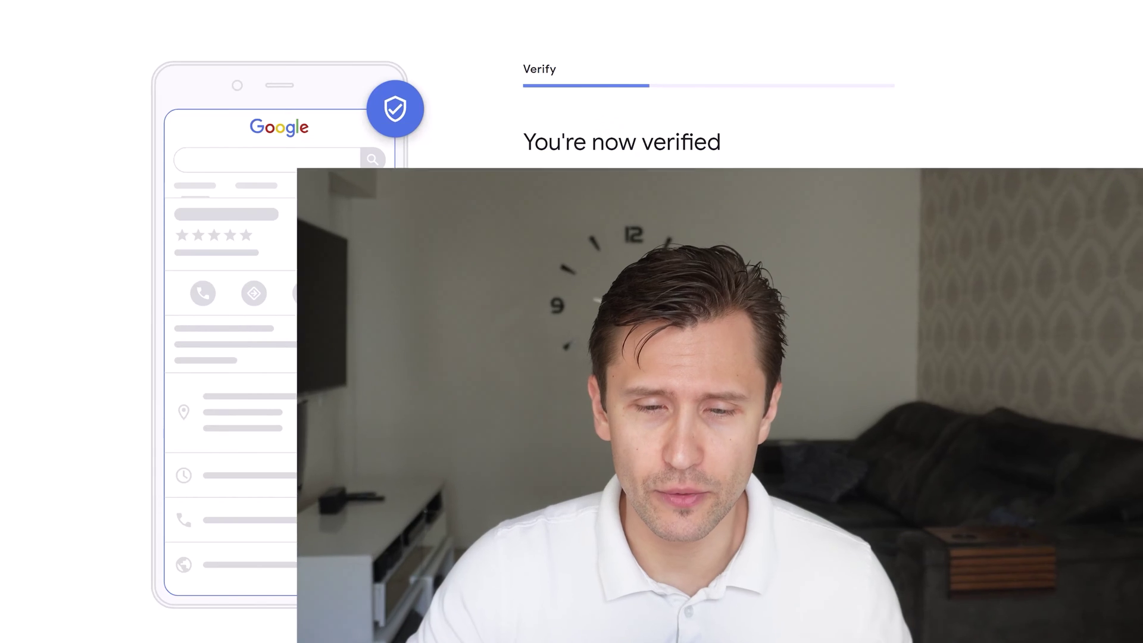
# Continue to the services list, leaving Telemarketing unselected
pyautogui.click(569, 240)
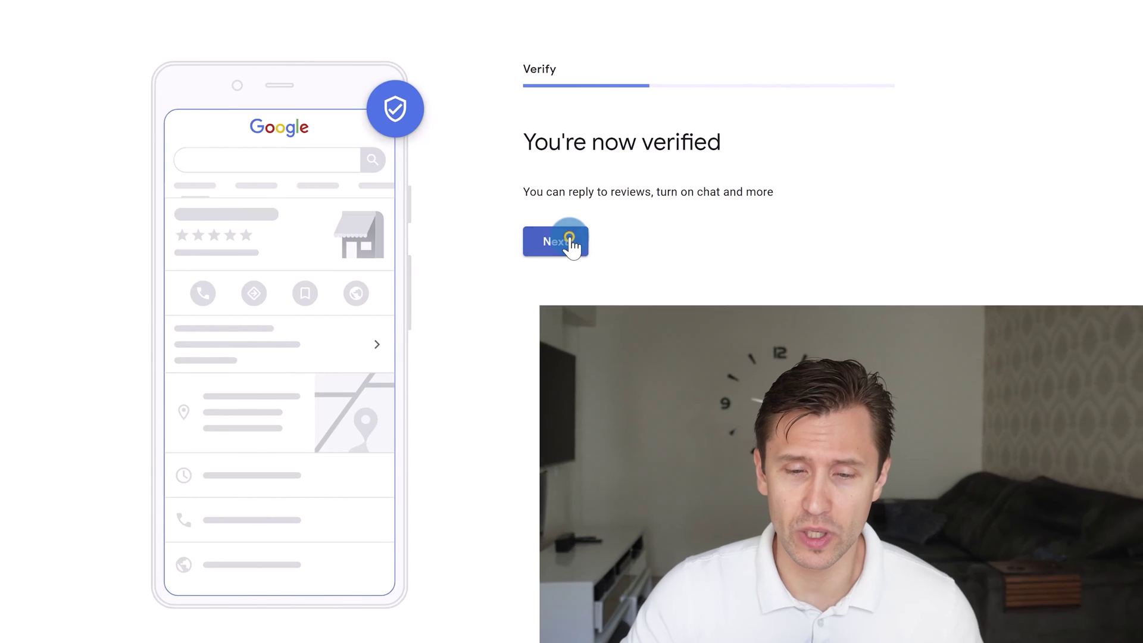
pyautogui.click(678, 263)
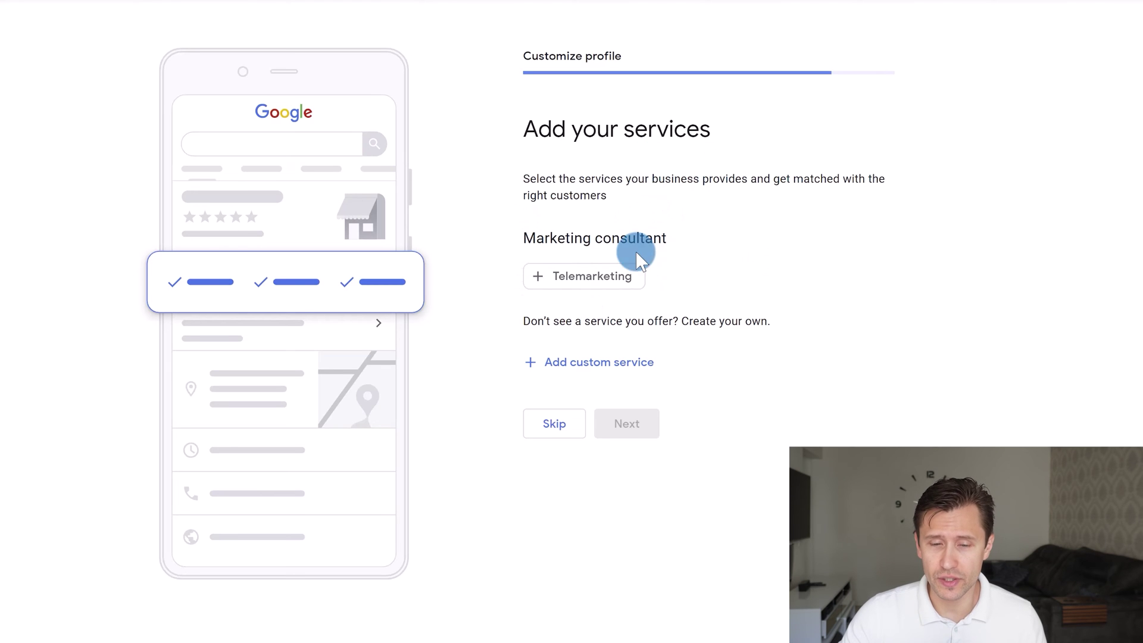
pyautogui.click(587, 278)
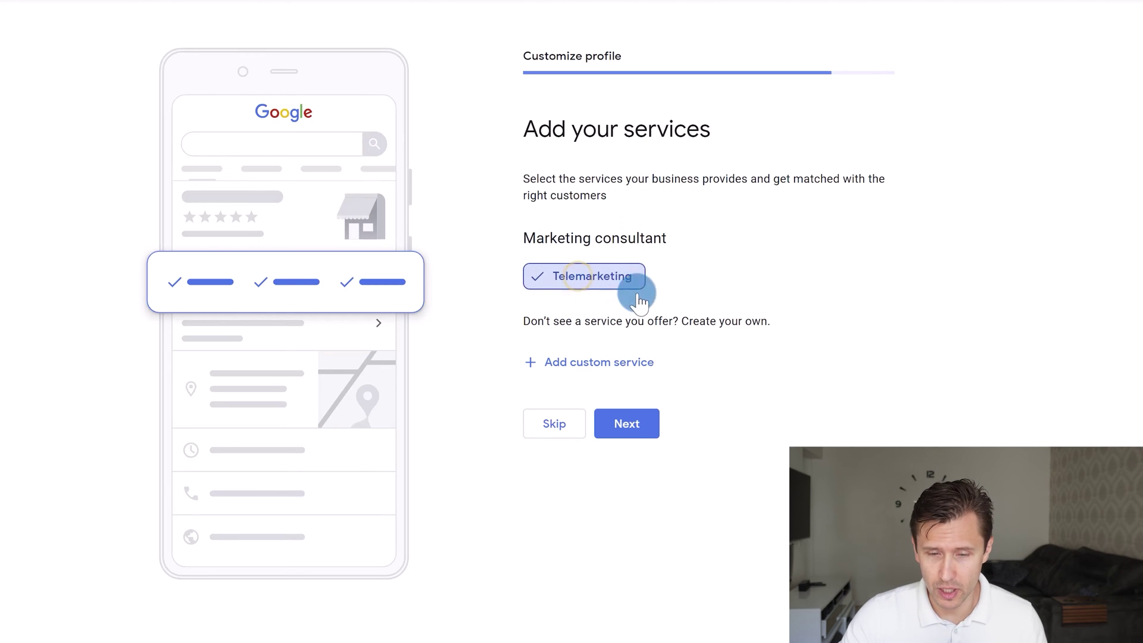
pyautogui.click(579, 287)
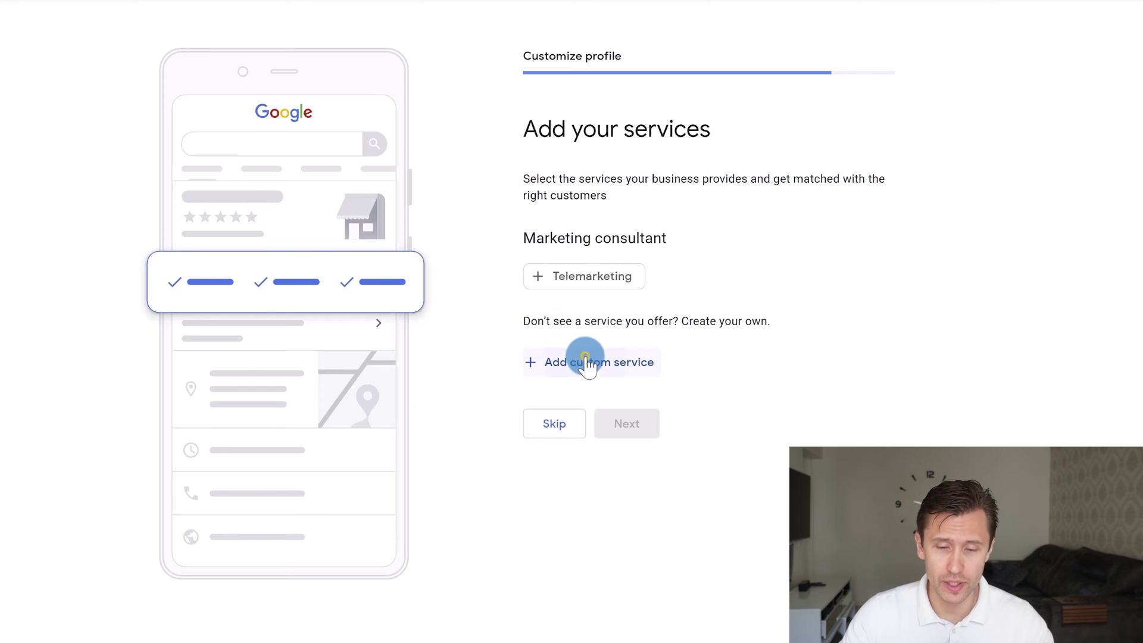
# Add 'online marketing' and 'affiliate marketing' as custom services
pyautogui.click(585, 359)
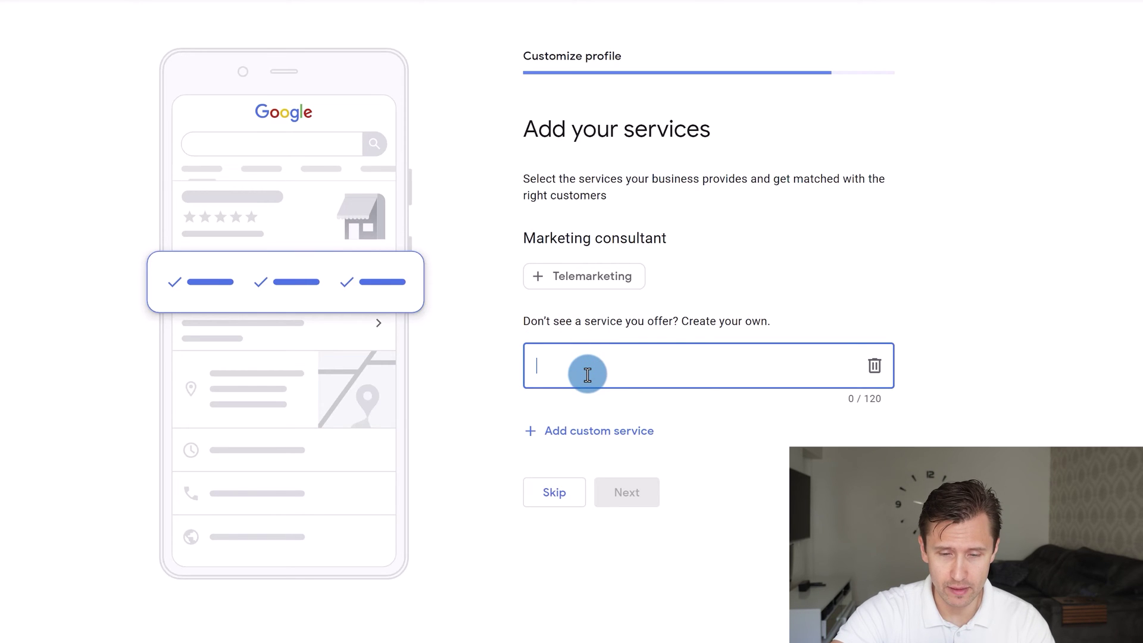
pyautogui.write('online marketing')
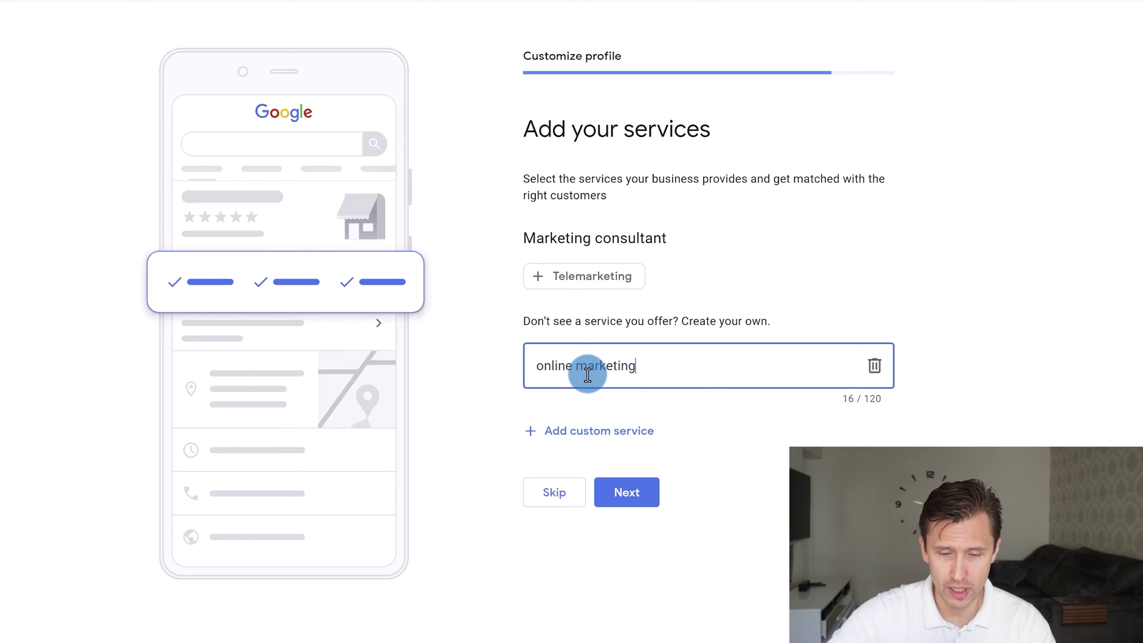
pyautogui.click(603, 426)
pyautogui.write('affiliate marketing')
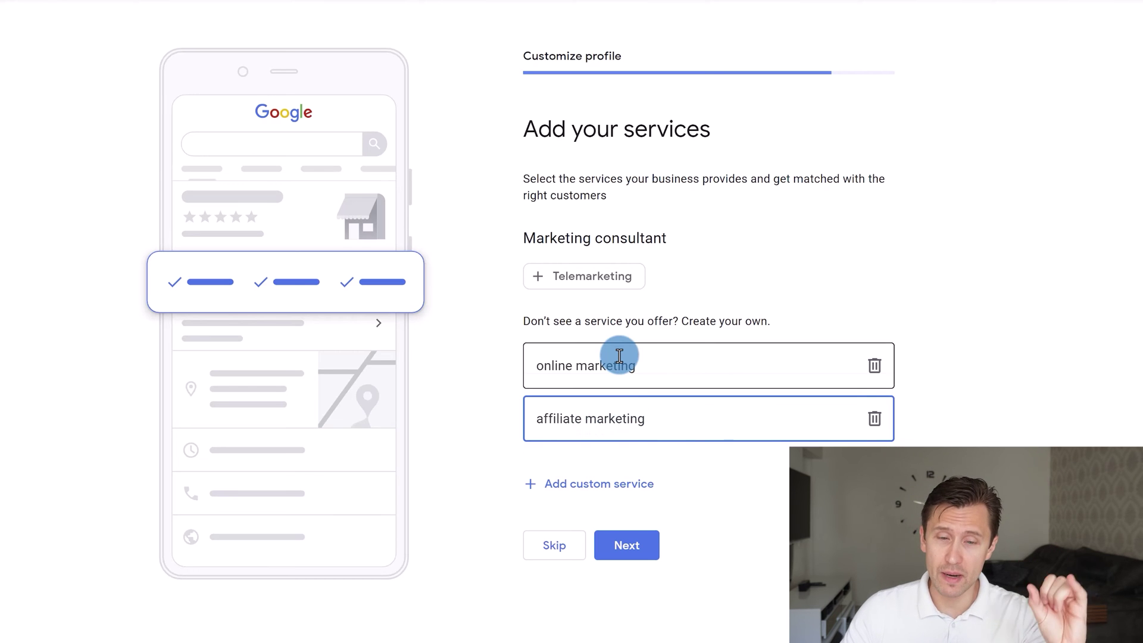
pyautogui.click(647, 545)
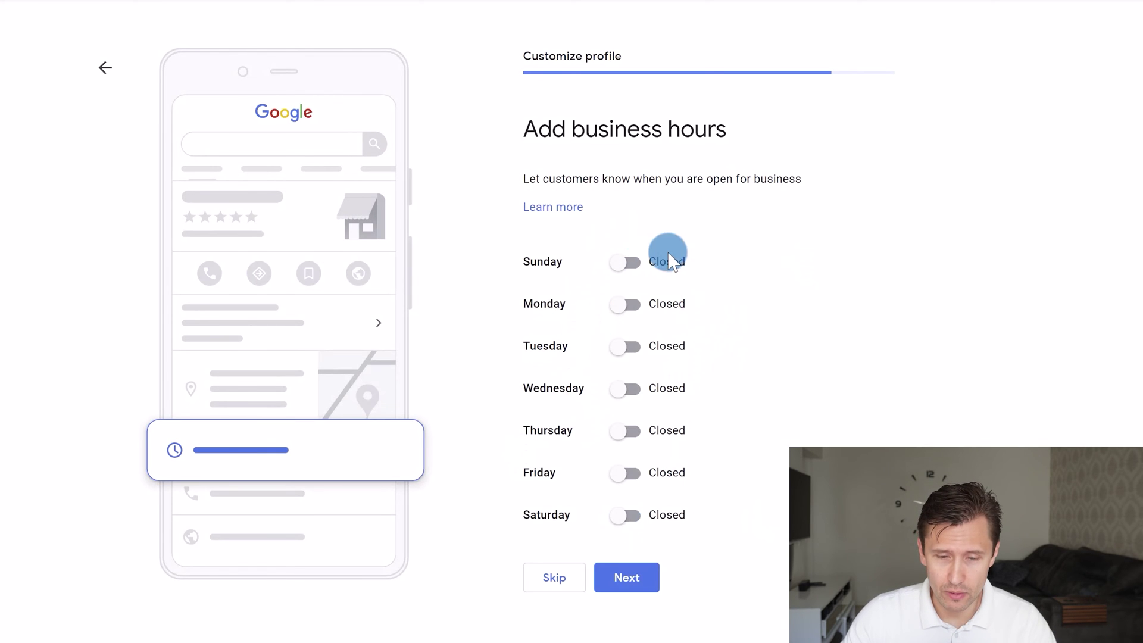
# Switch each day of the week to open
pyautogui.click(625, 262)
pyautogui.click(624, 329)
pyautogui.click(628, 398)
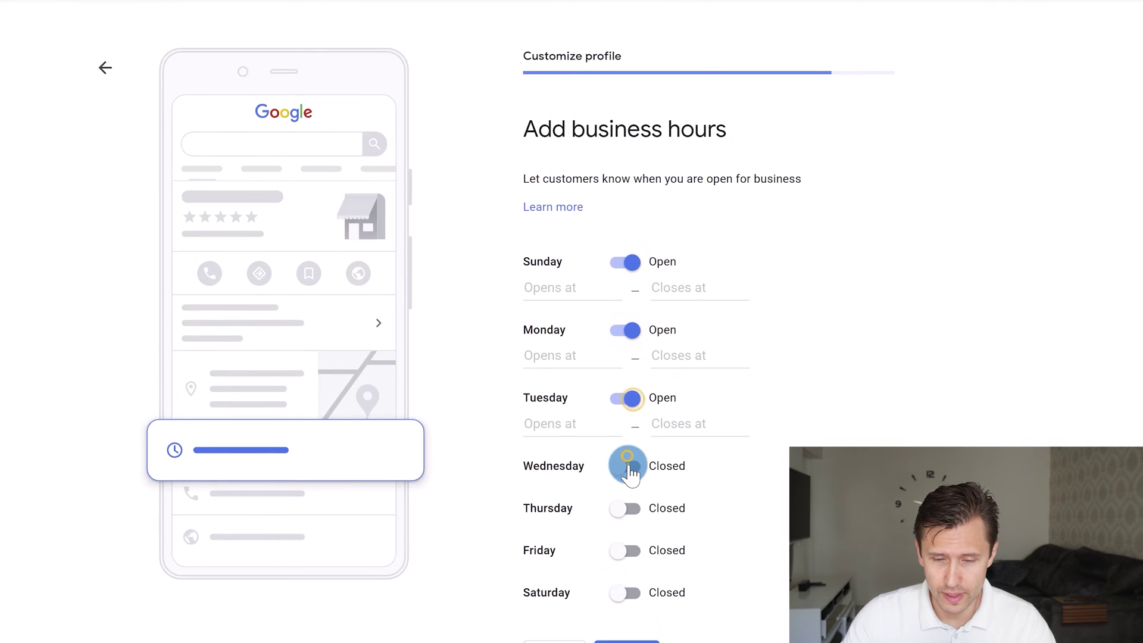
pyautogui.click(629, 467)
pyautogui.click(623, 533)
pyautogui.click(623, 536)
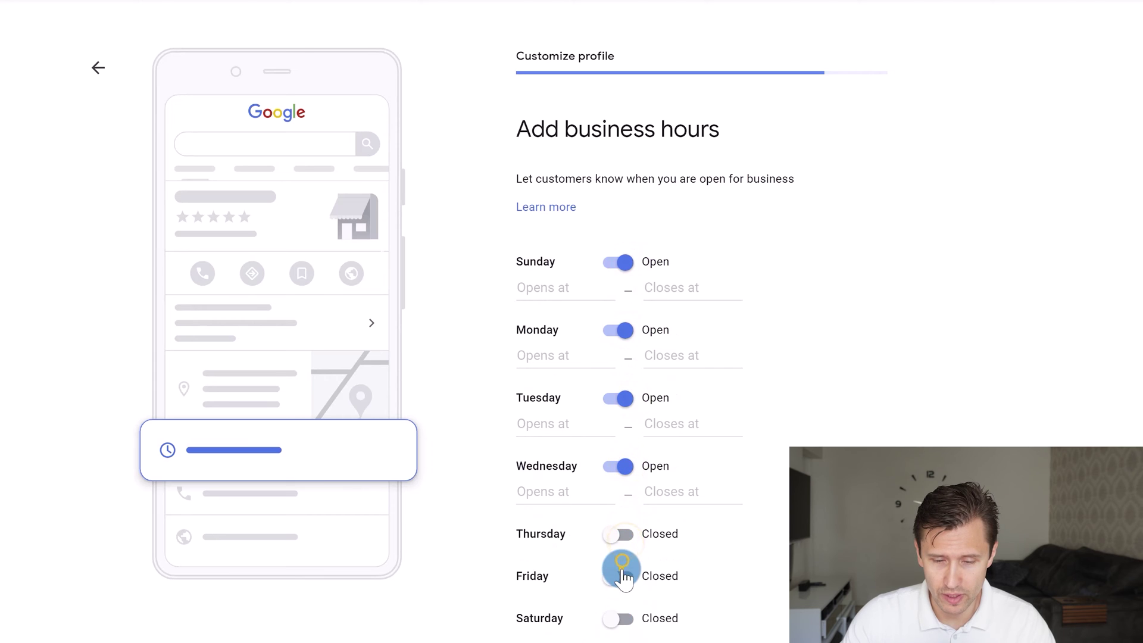
pyautogui.click(622, 576)
pyautogui.click(621, 534)
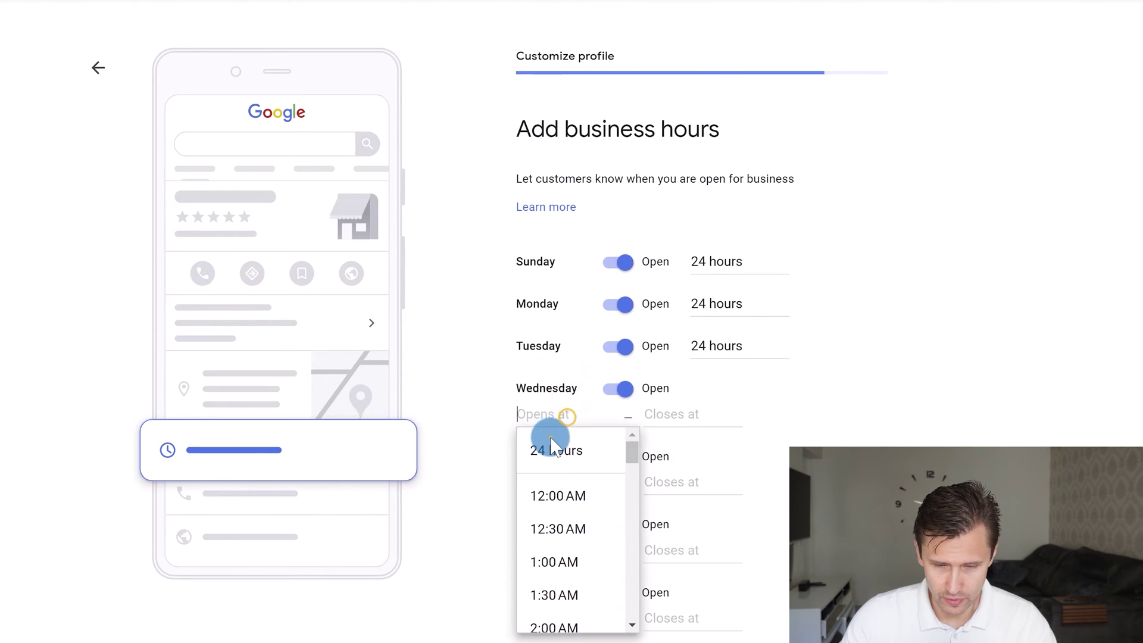
# Set the opening hours to 24 hours and keep Accept Messages on
pyautogui.click(556, 451)
pyautogui.click(556, 455)
pyautogui.click(564, 491)
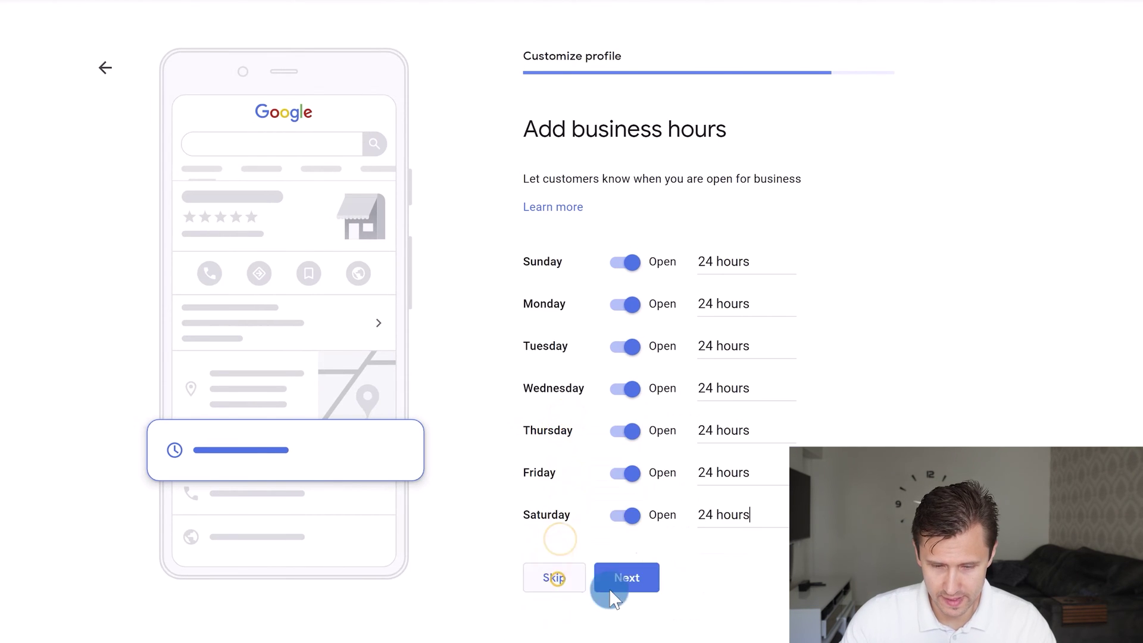
pyautogui.click(625, 569)
pyautogui.click(540, 580)
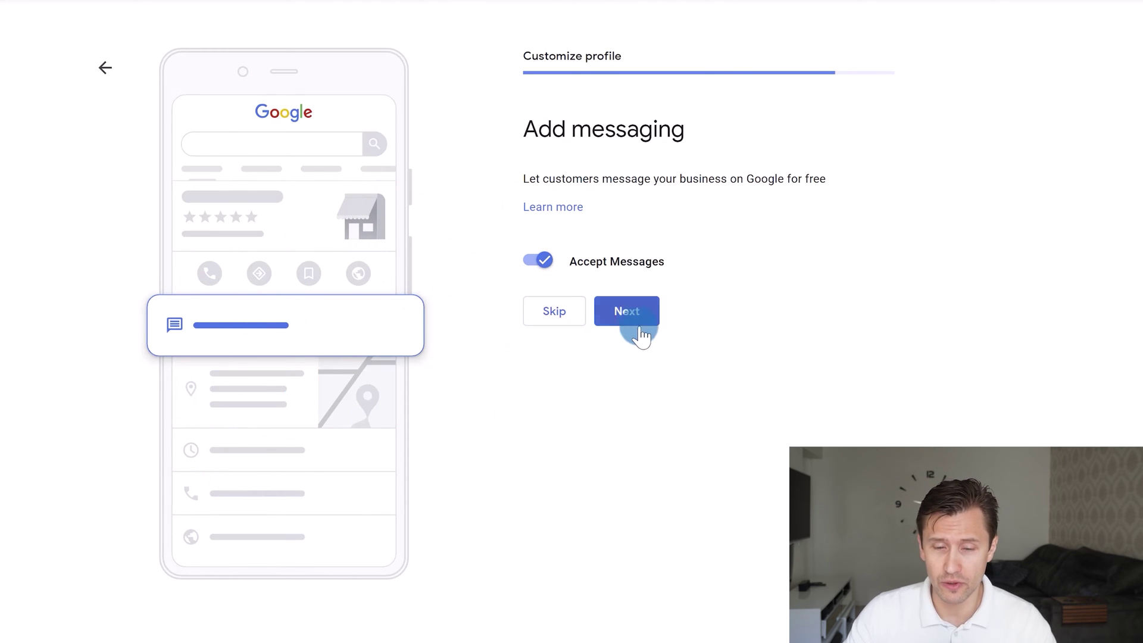
pyautogui.click(647, 310)
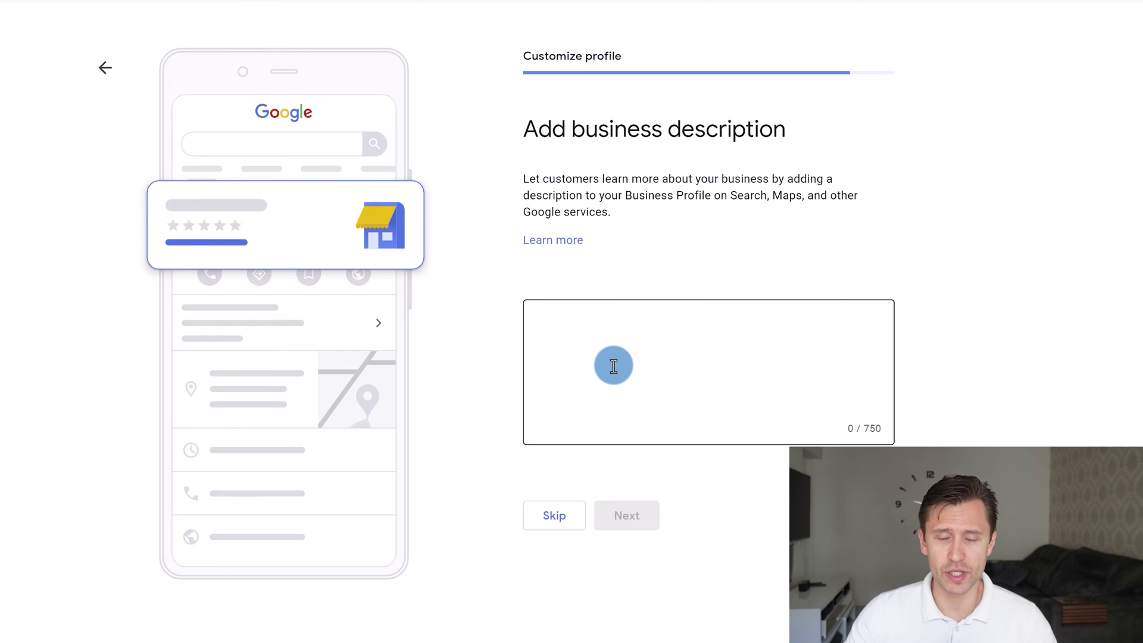
# Enter the description 'I provide affiliate and online marketing tutorials to people, helping them master paid ad networks.'
pyautogui.click(613, 366)
pyautogui.write('I')
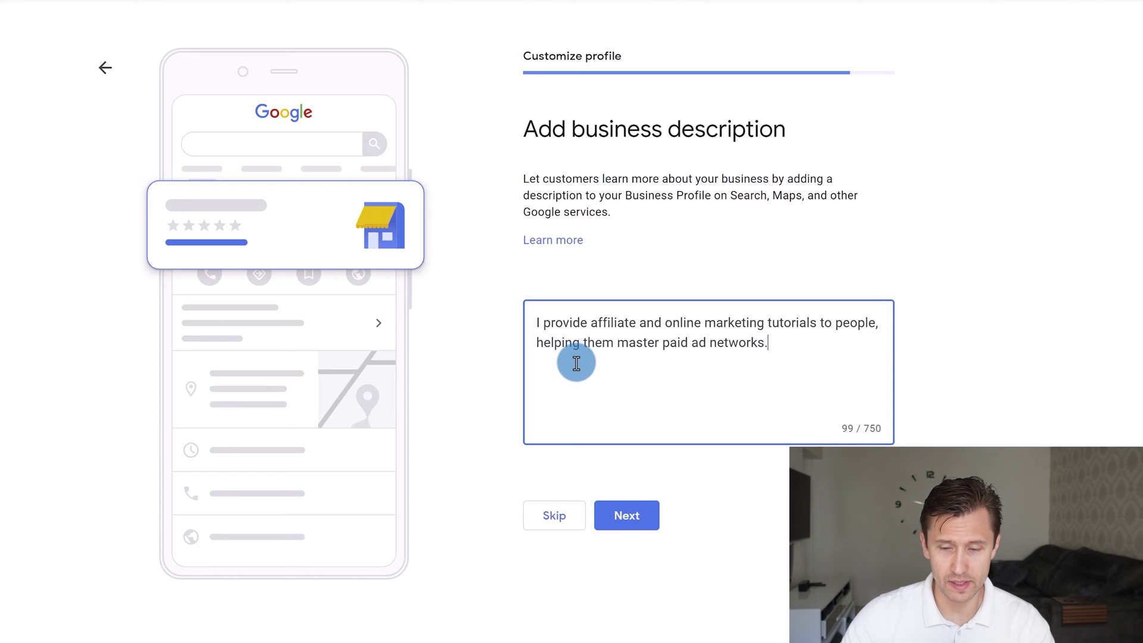
pyautogui.click(634, 526)
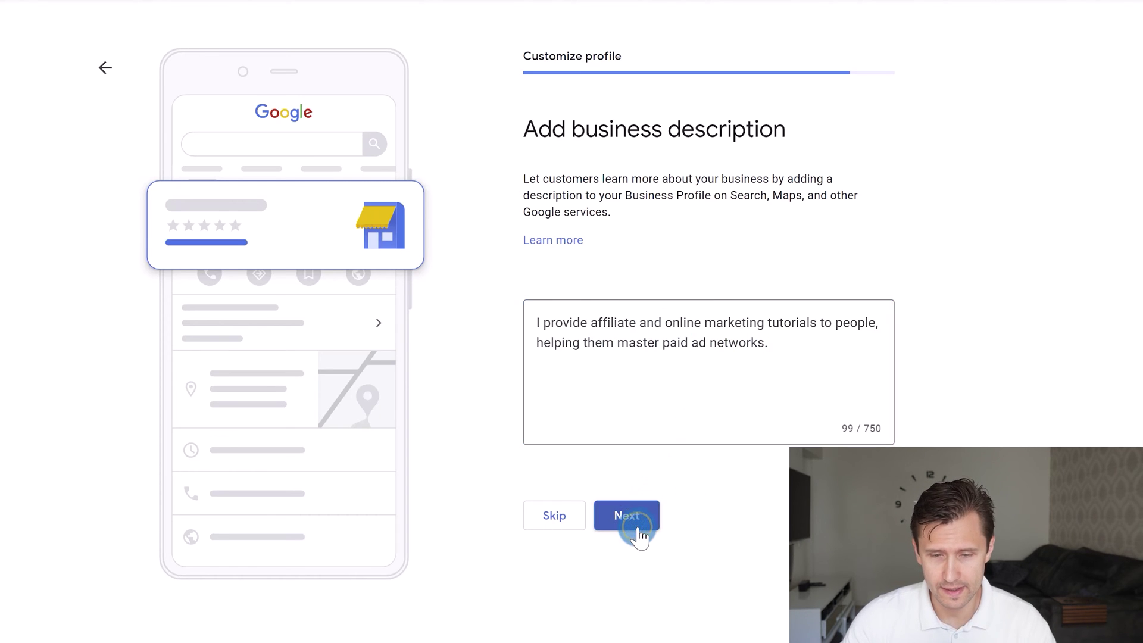
pyautogui.click(548, 300)
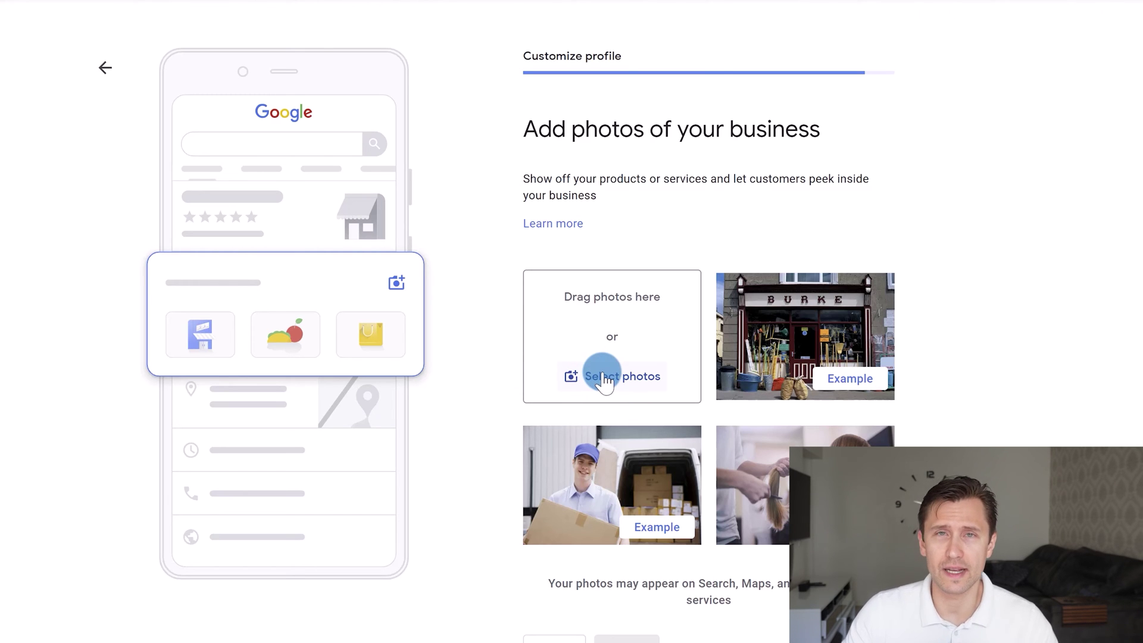
# Upload a portrait photo, skip the advertising offer, and complete the profile setup
pyautogui.click(603, 377)
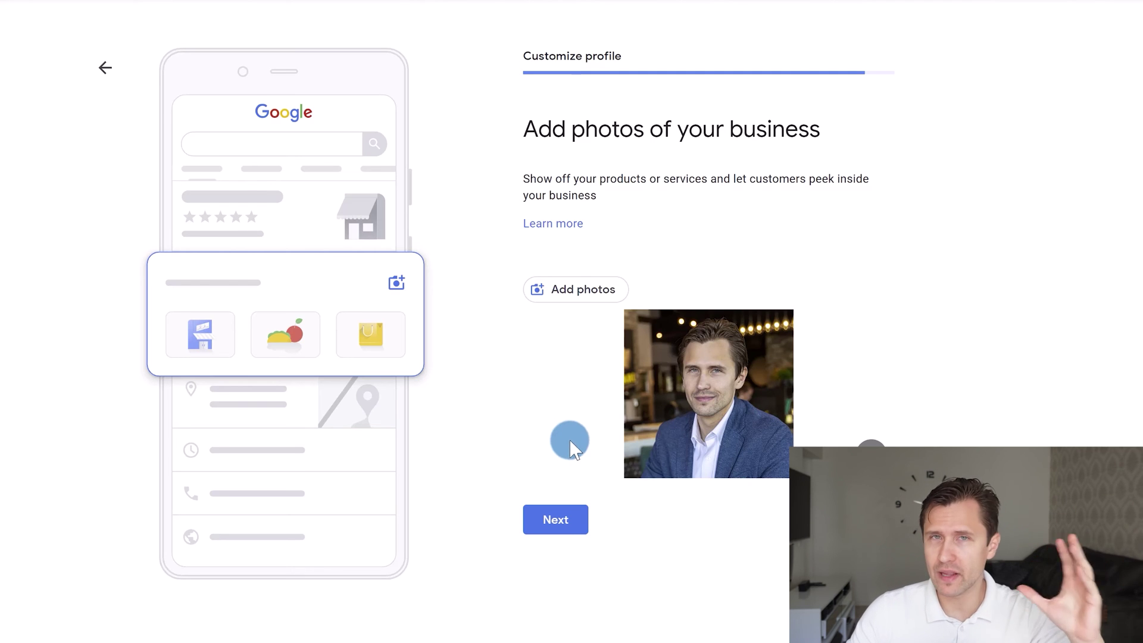
pyautogui.click(573, 529)
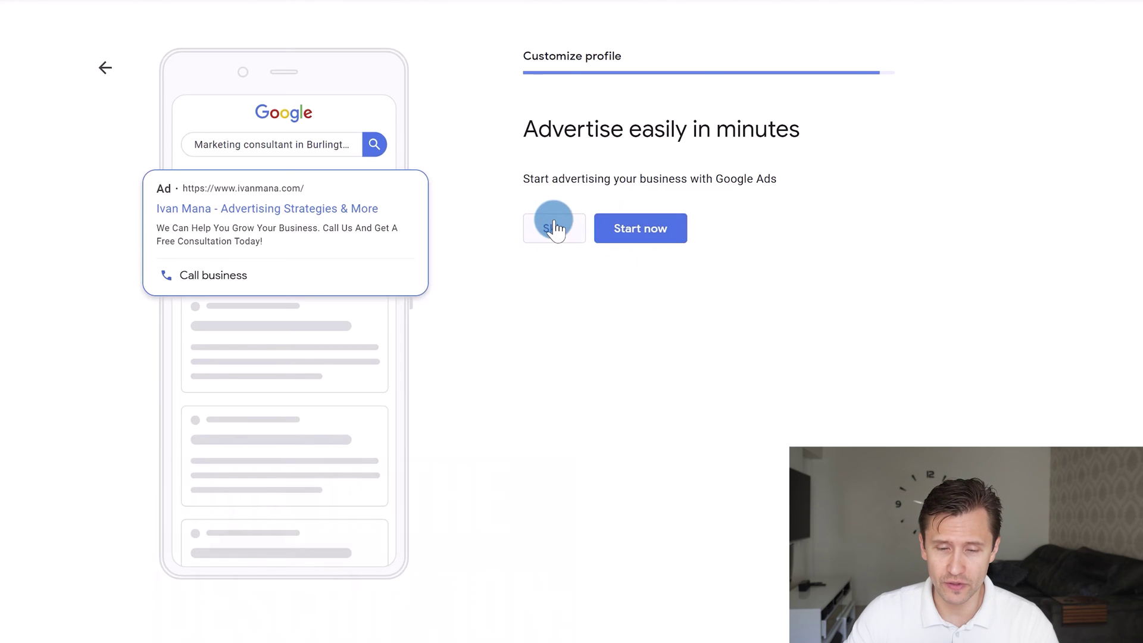
pyautogui.click(556, 228)
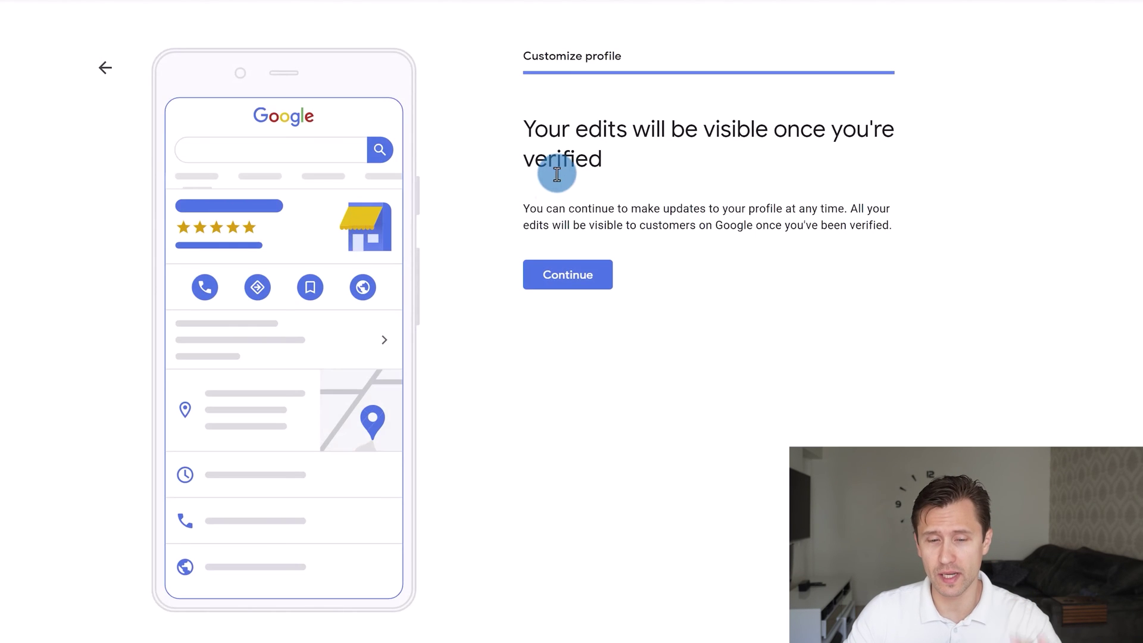
pyautogui.click(552, 291)
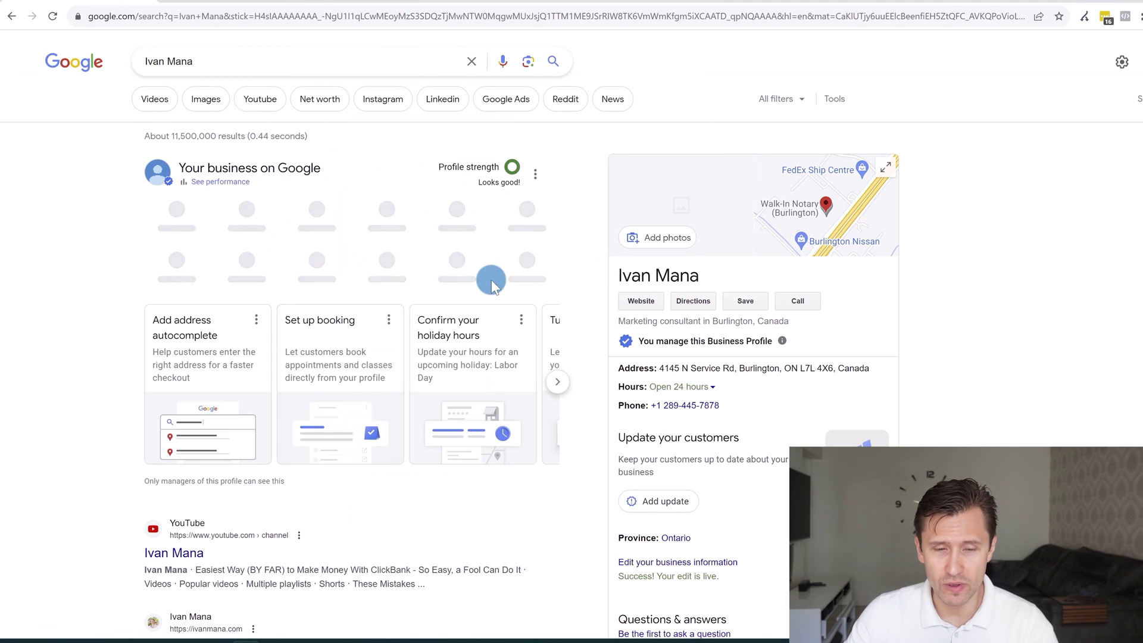
# Open the business profile editor and locate the Location section
pyautogui.scroll(-2, 524, 238)
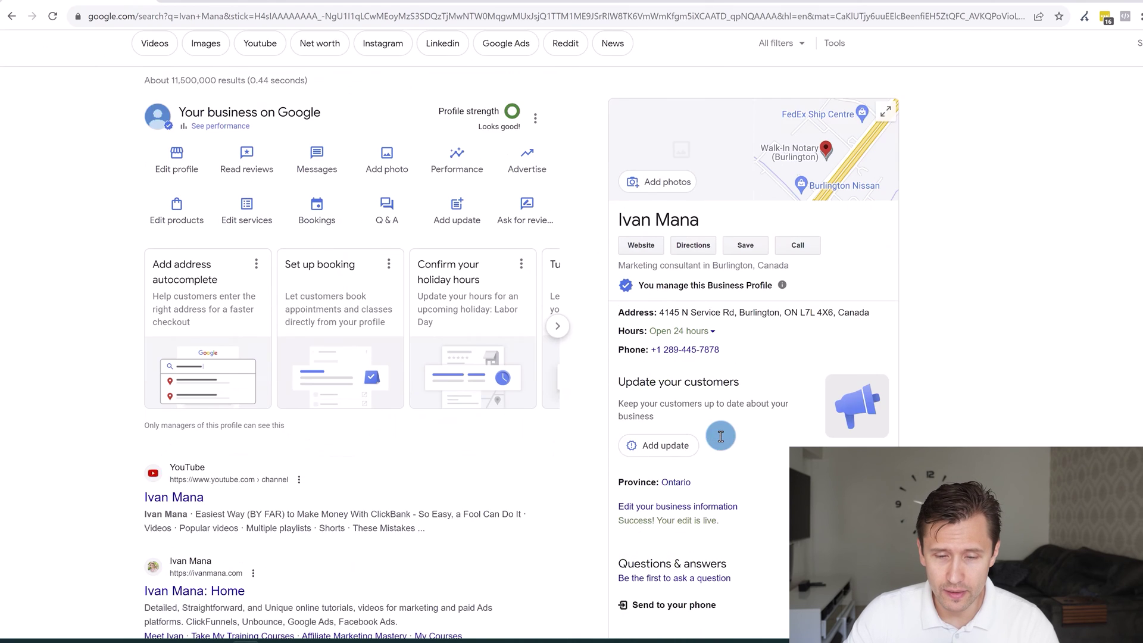
pyautogui.scroll(2, 725, 266)
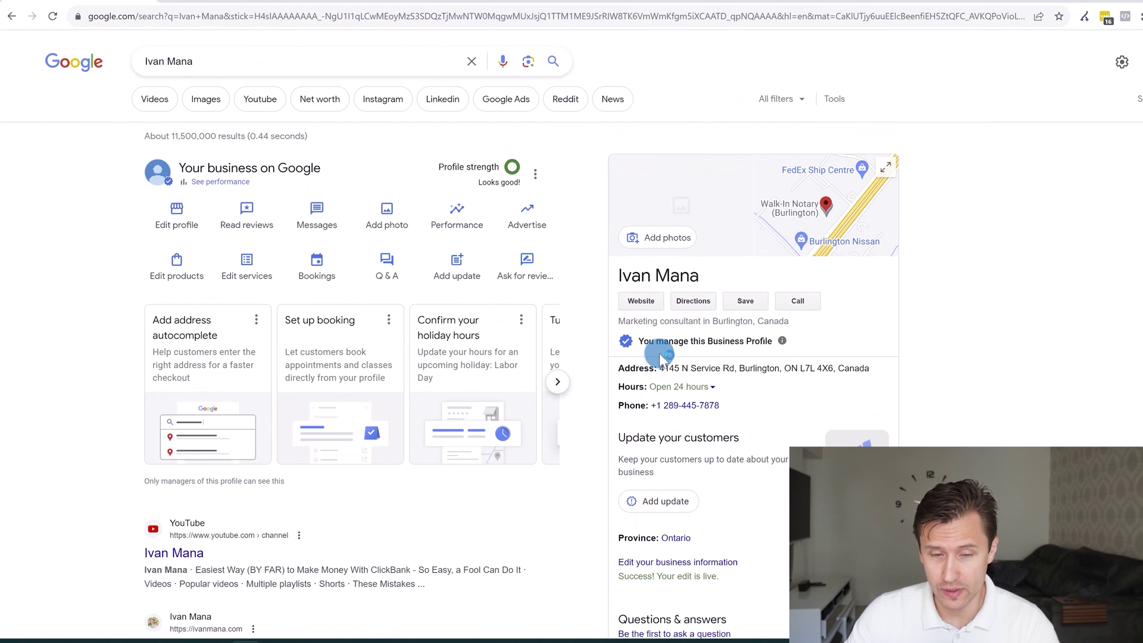
pyautogui.scroll(-2, 657, 354)
pyautogui.scroll(2, 737, 513)
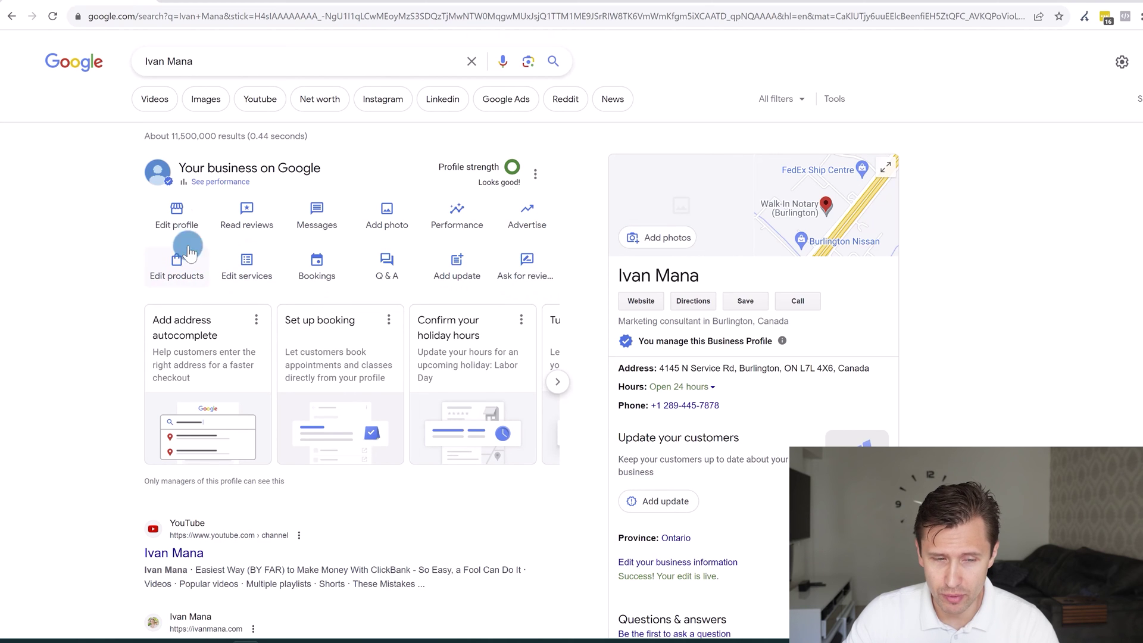
pyautogui.click(170, 216)
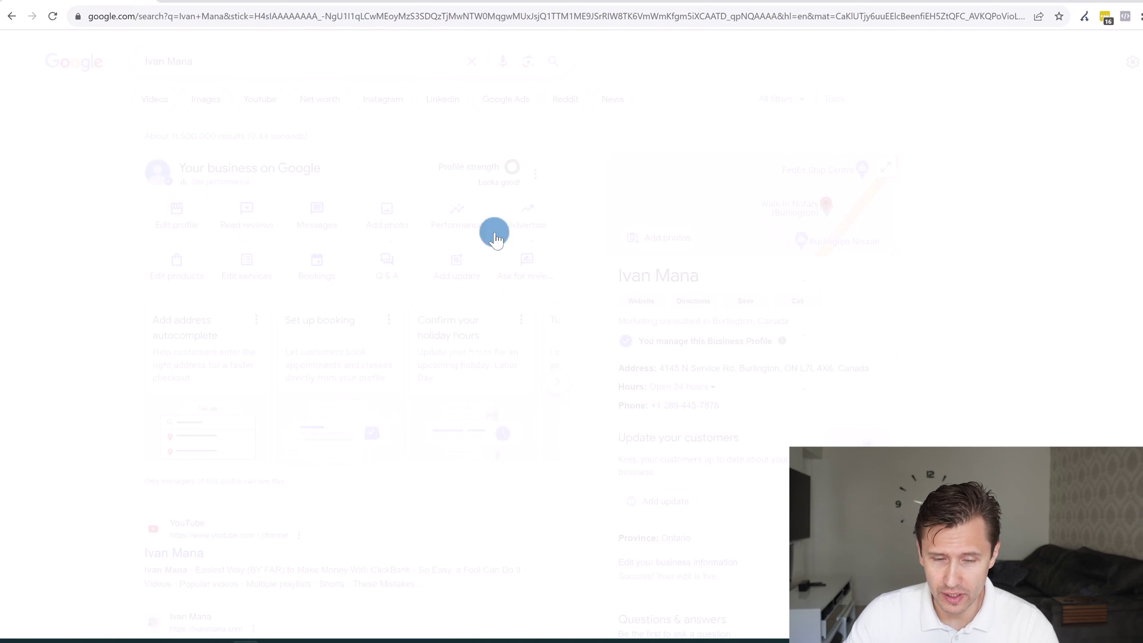
pyautogui.scroll(-2, 515, 216)
pyautogui.scroll(-14, 515, 216)
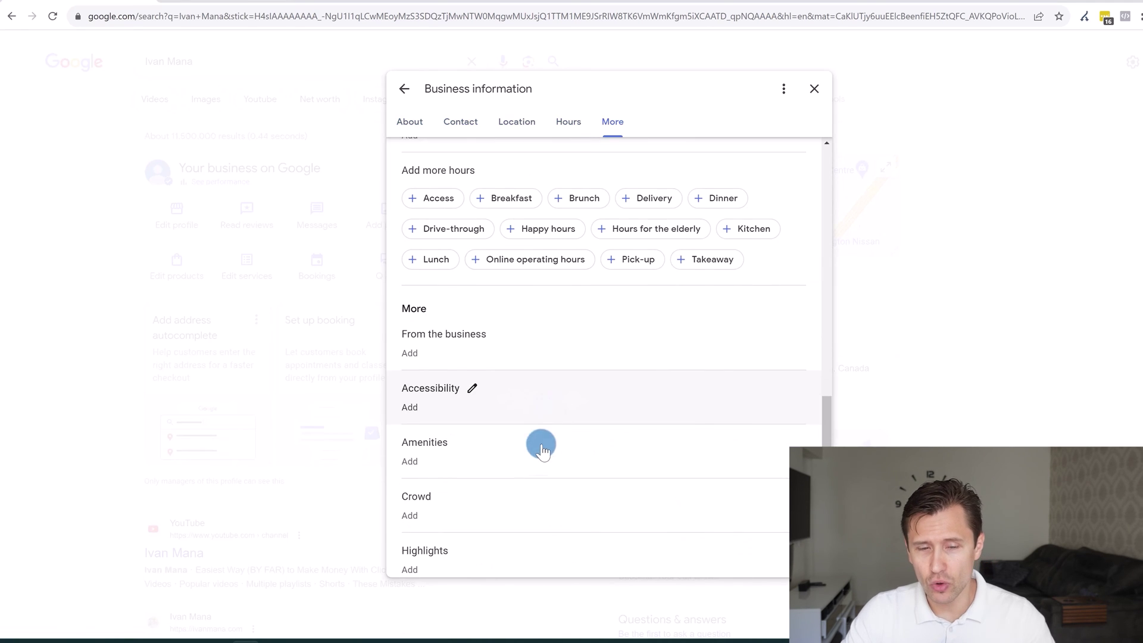
pyautogui.scroll(4, 550, 431)
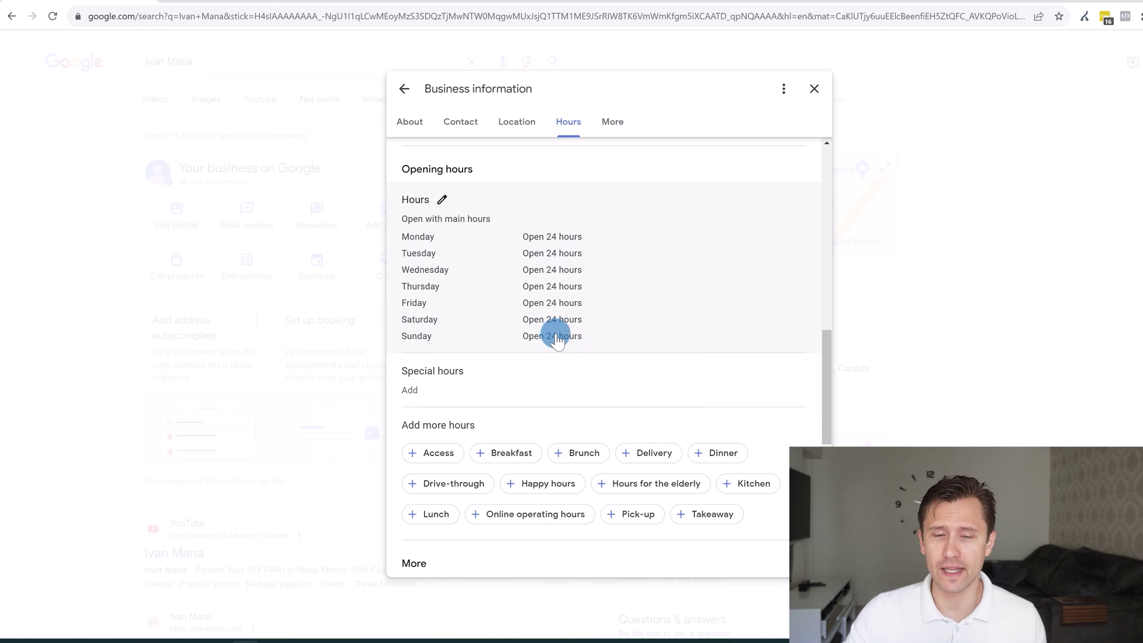
pyautogui.scroll(8, 557, 340)
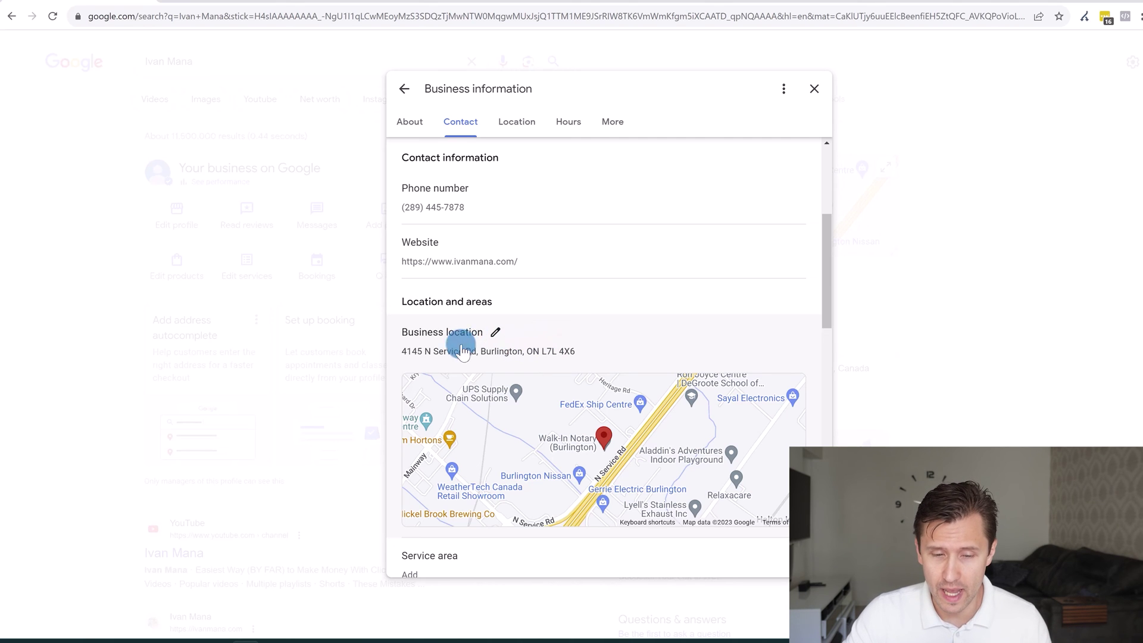
pyautogui.scroll(-1, 532, 330)
# Turn off Show business address in Business location, save, and close the editor
pyautogui.click(518, 262)
pyautogui.click(409, 335)
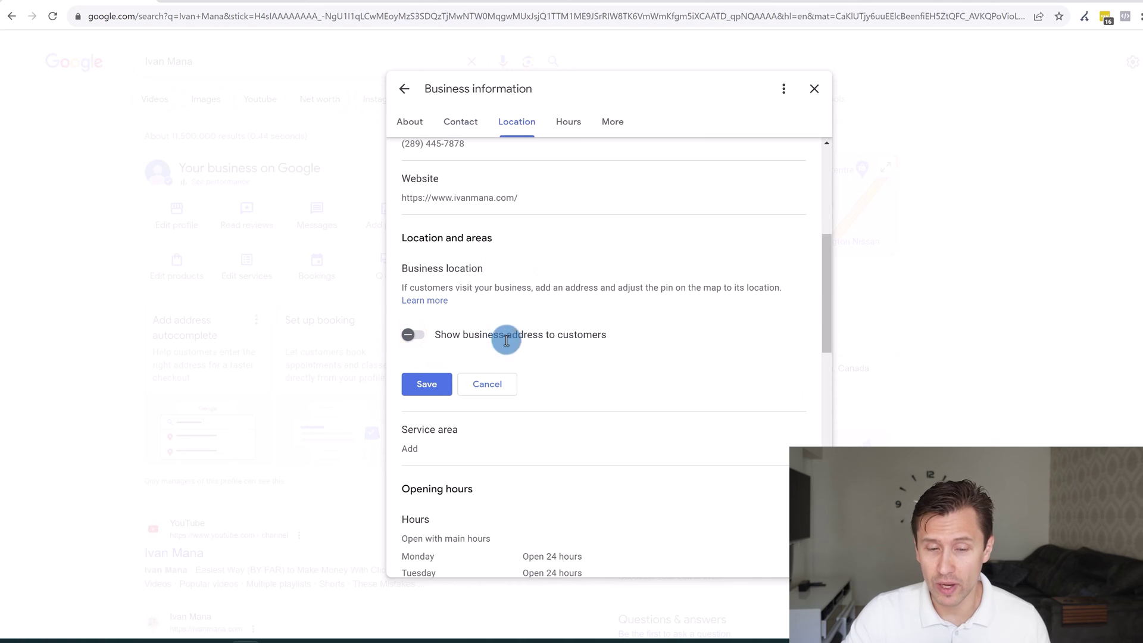
pyautogui.click(434, 391)
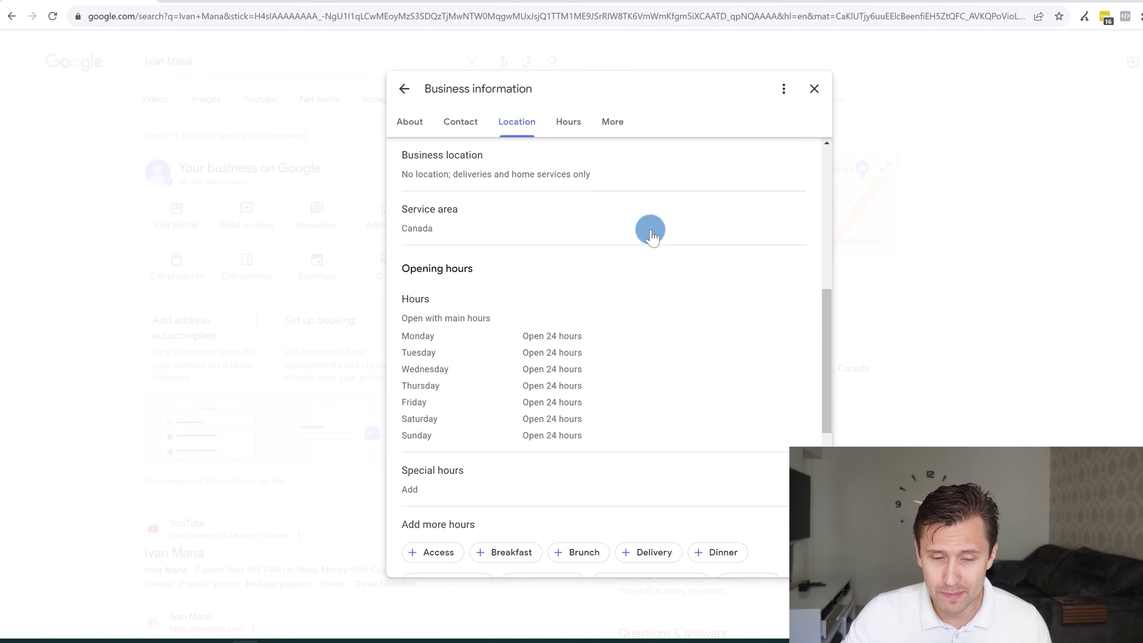
pyautogui.click(814, 89)
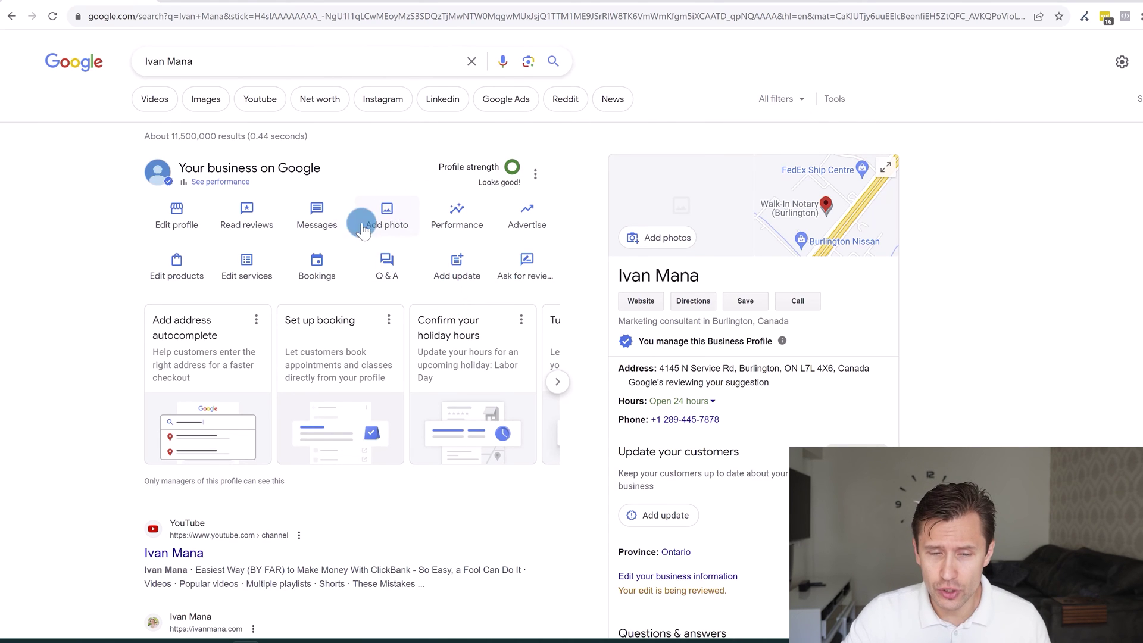
# Turn on customer chat in Messages and close the Messages panel
pyautogui.click(320, 231)
pyautogui.click(616, 375)
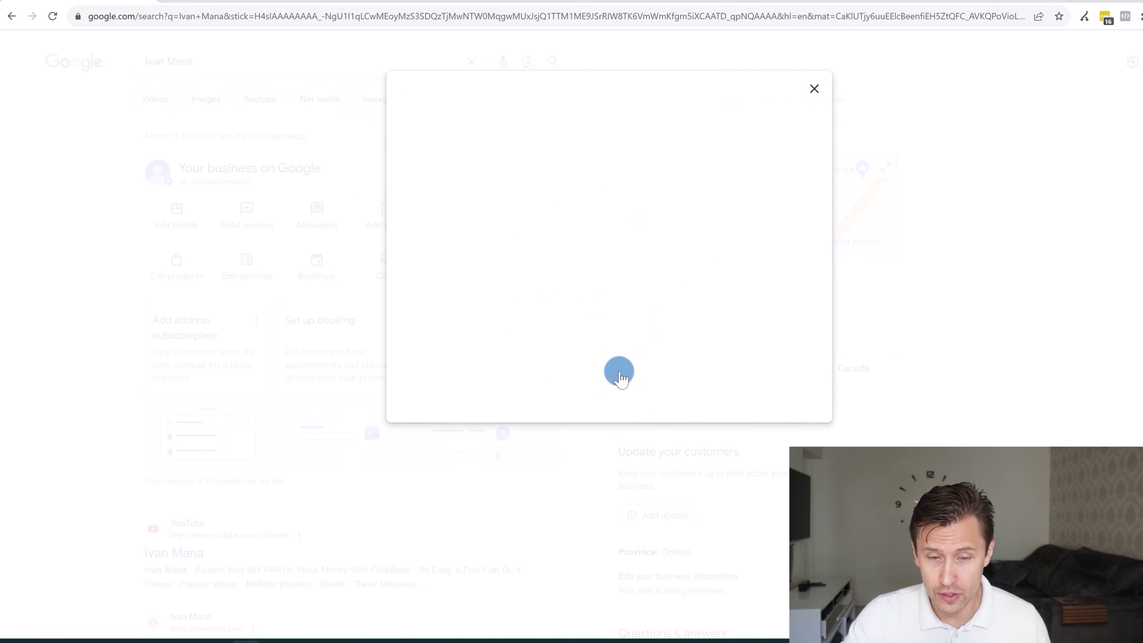
pyautogui.click(601, 390)
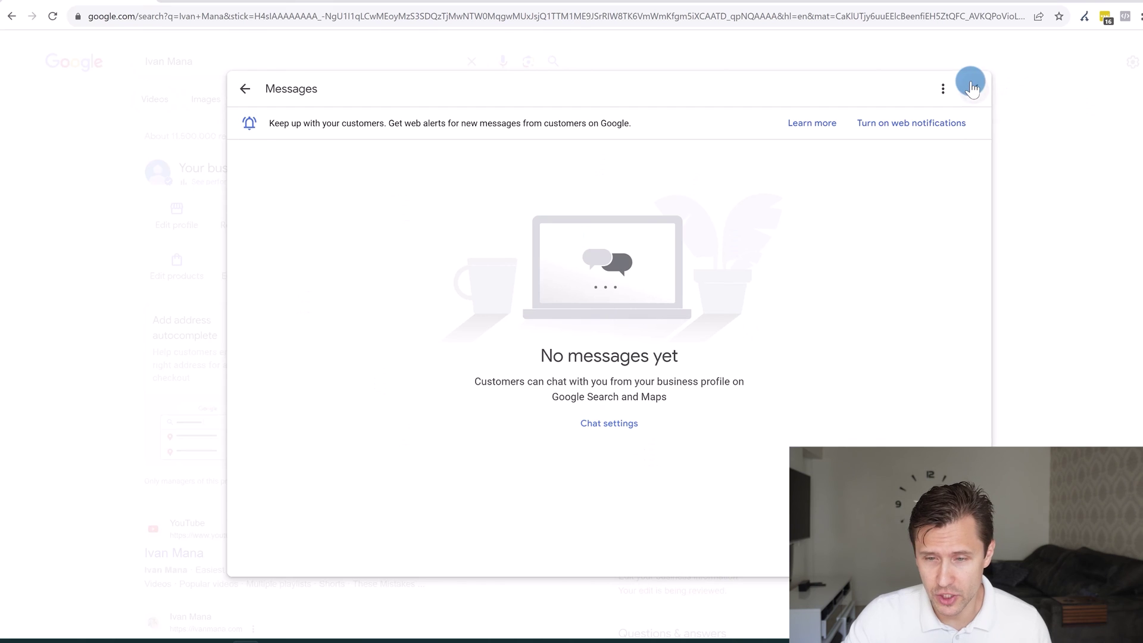
pyautogui.click(971, 85)
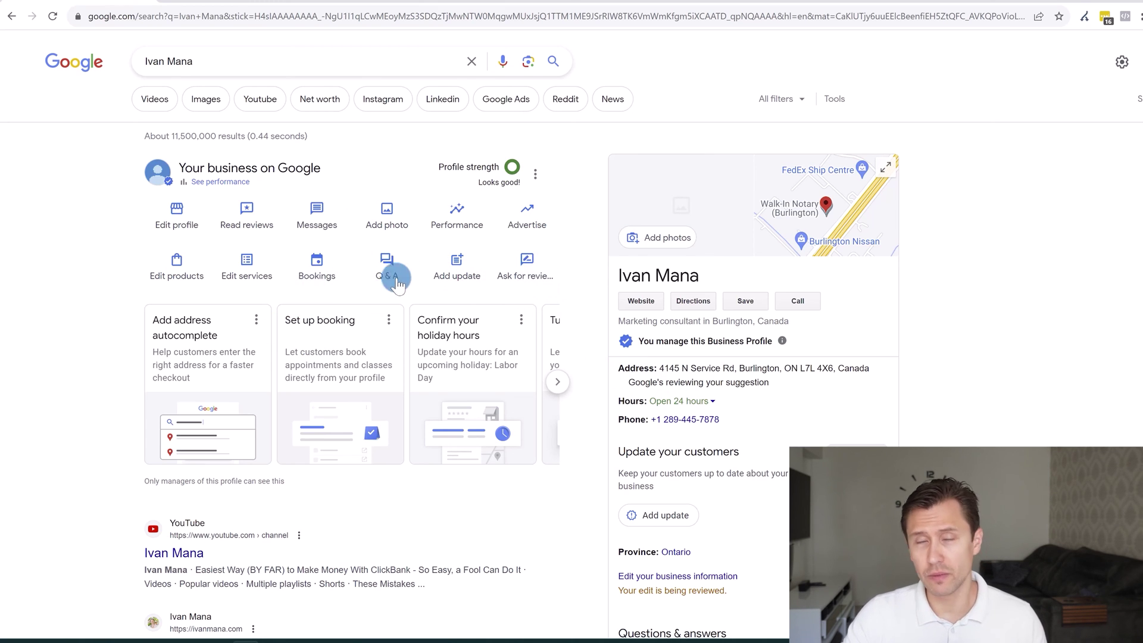
# Select the search query text and open the profile's ⋮ options menu
pyautogui.moveTo(213, 63); pyautogui.dragTo(146, 59)
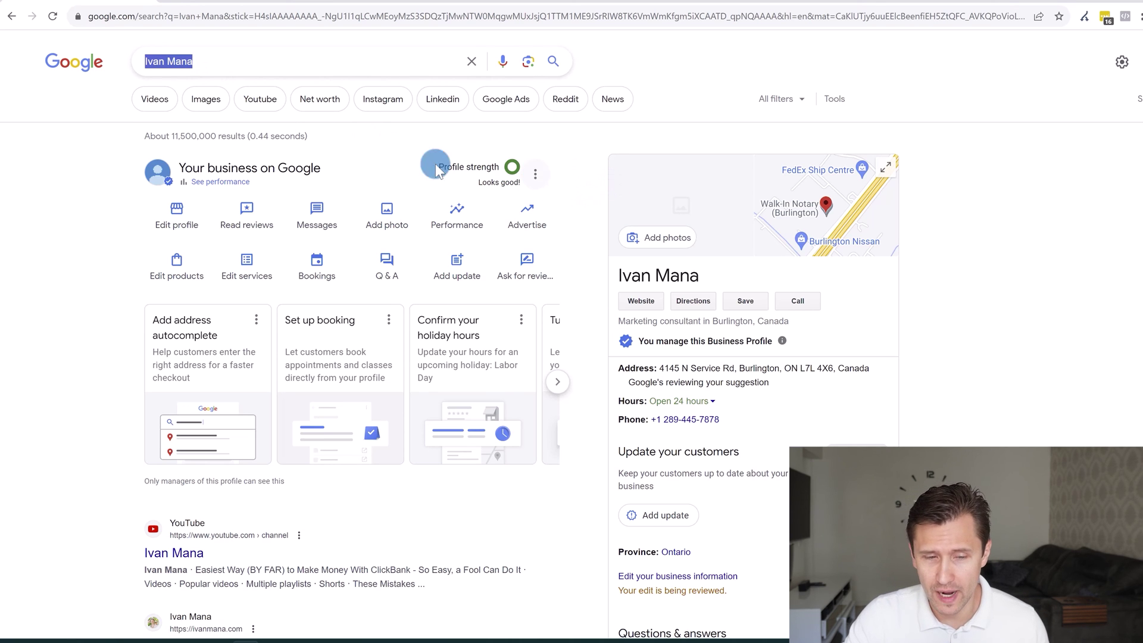
pyautogui.scroll(-3, 500, 405)
pyautogui.scroll(3, 516, 383)
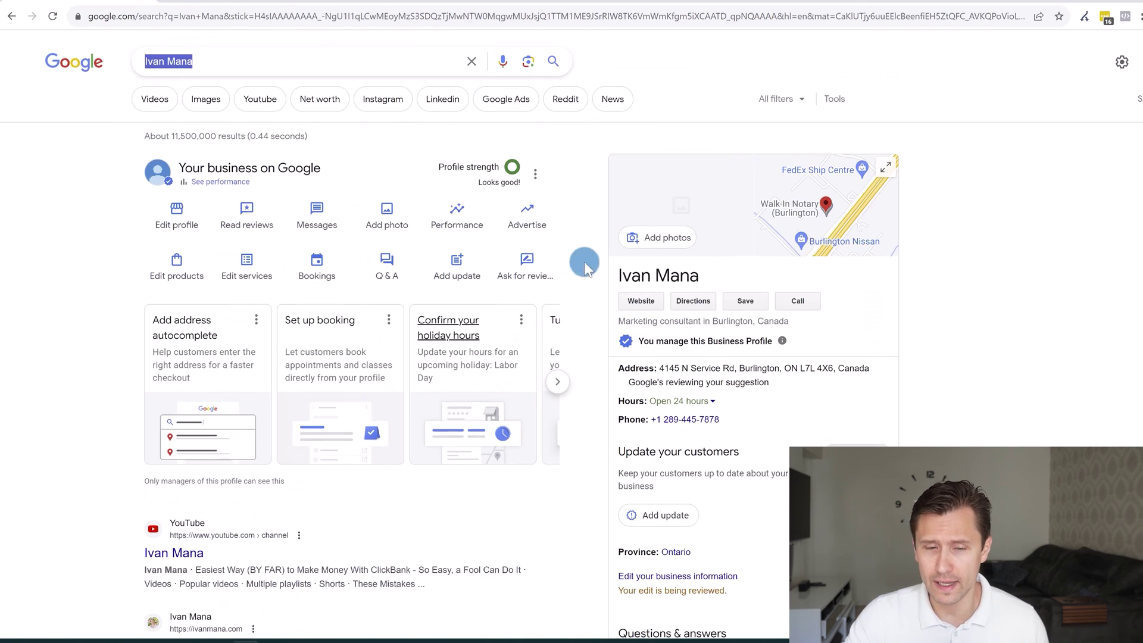
pyautogui.click(535, 173)
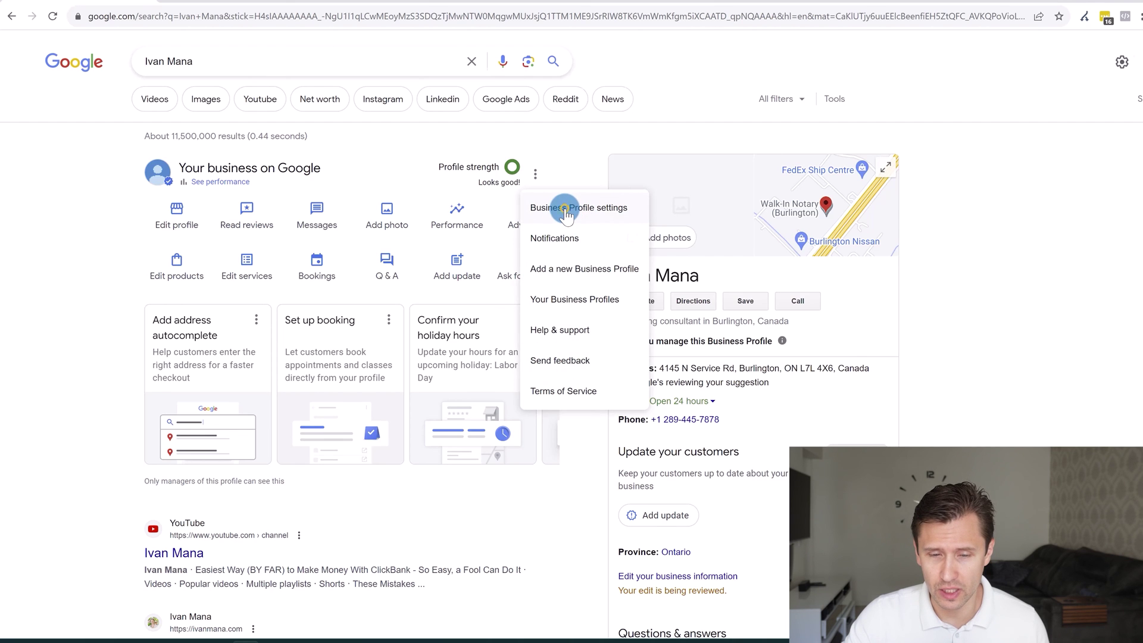
# Check the Business Profile settings and Advanced settings, then reach the Remove Business Profile options
pyautogui.click(566, 215)
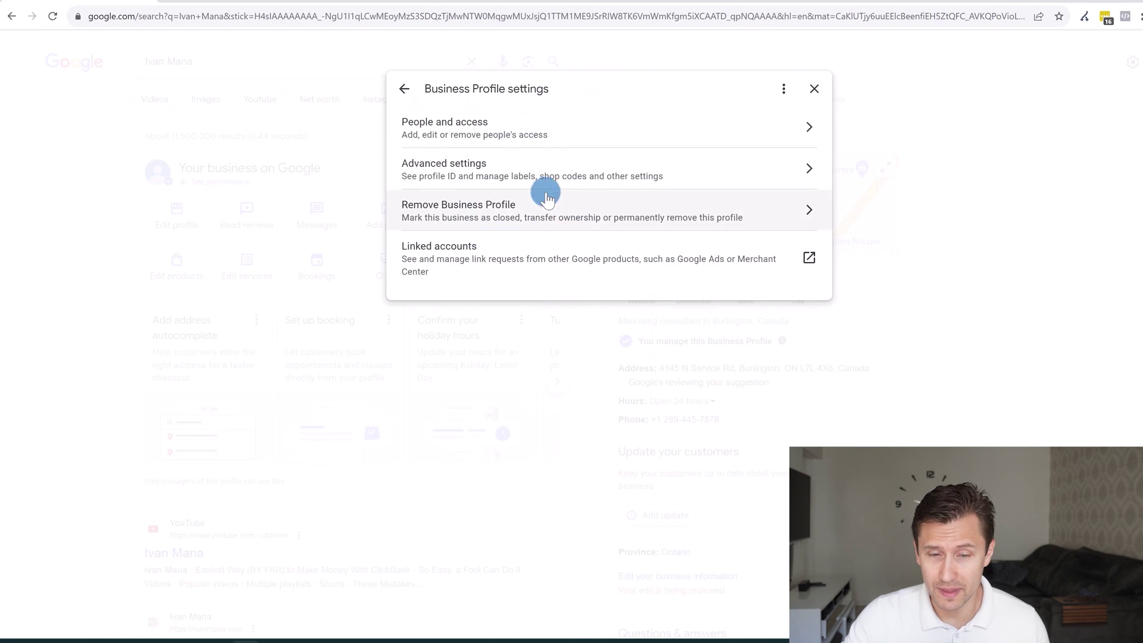
pyautogui.click(523, 171)
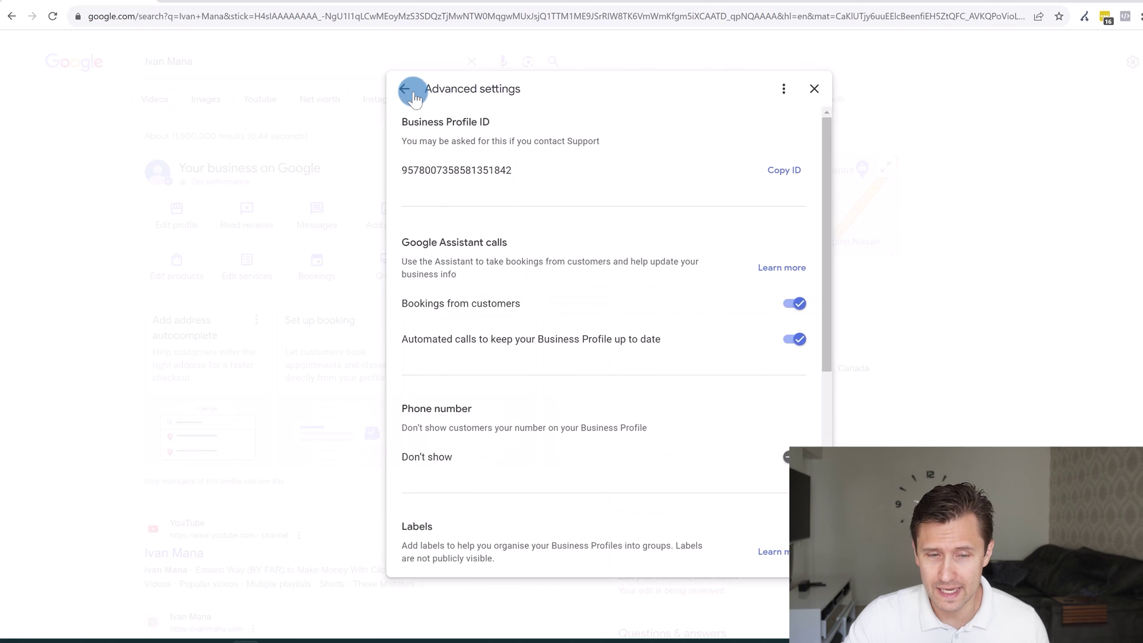
pyautogui.click(410, 90)
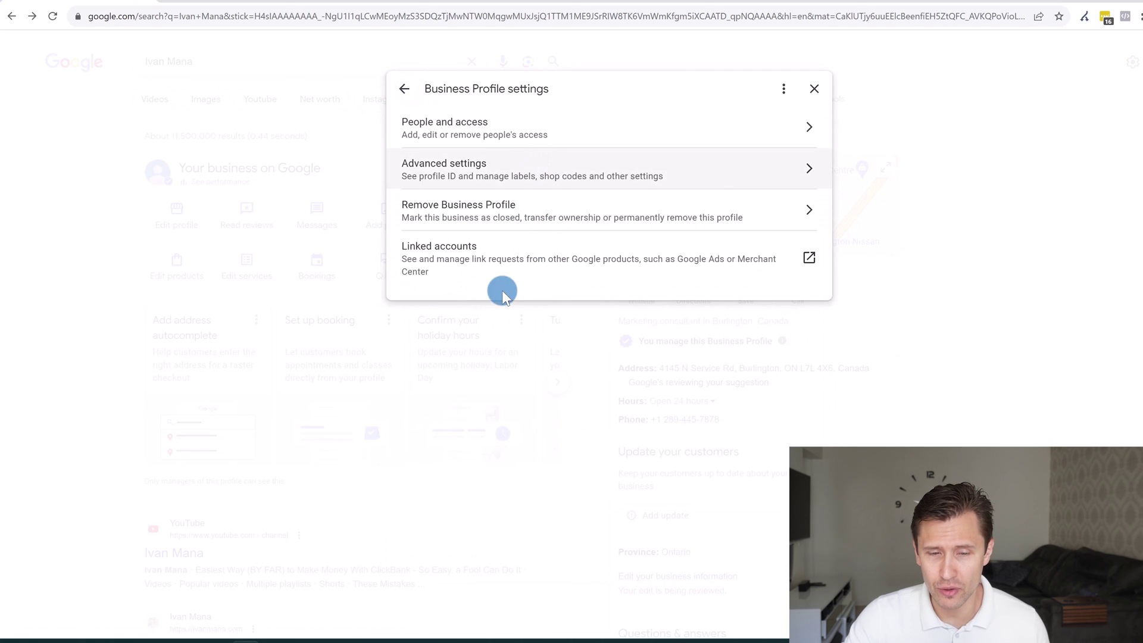
pyautogui.click(493, 210)
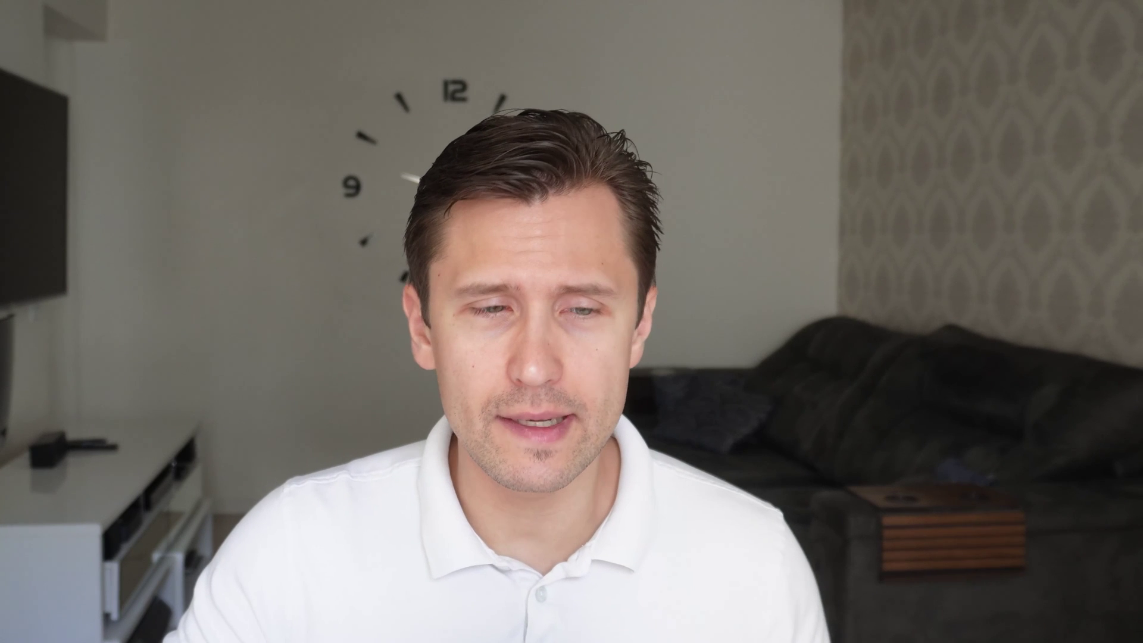
# Load ivanmana.com and bring up its COURSES list
pyautogui.write('ivanman')
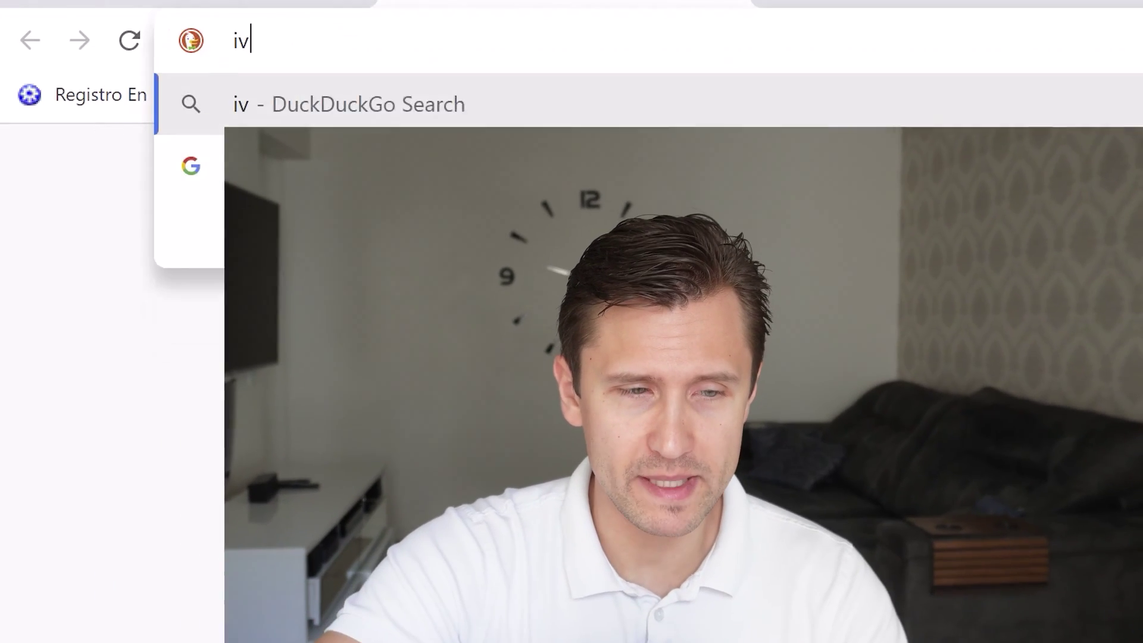
pyautogui.write('a.com')
pyautogui.press('Return')
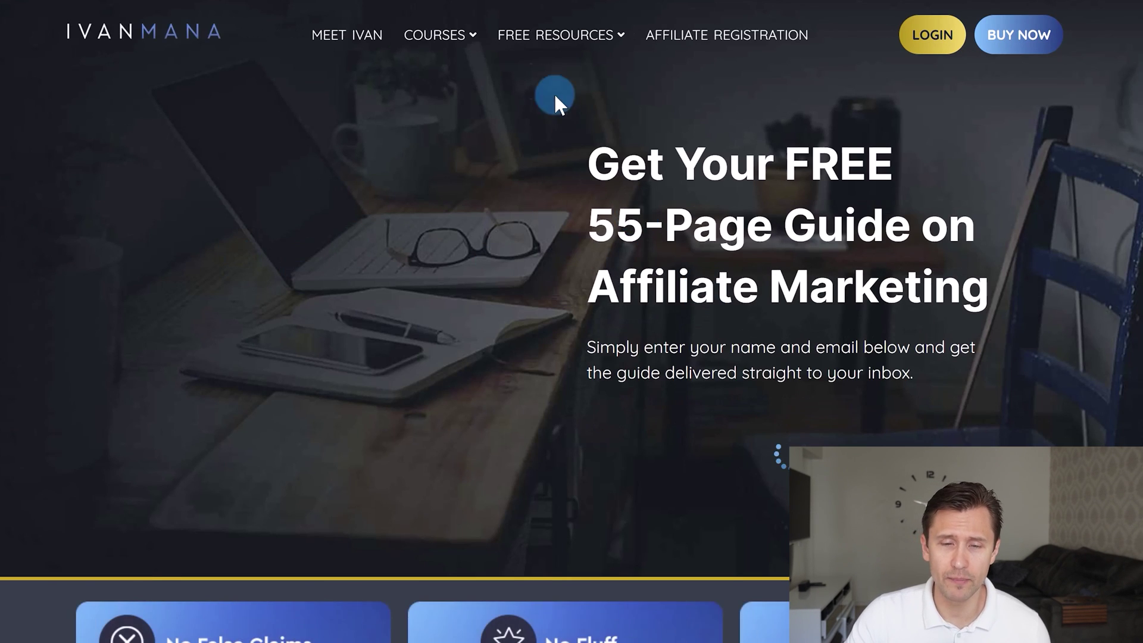
pyautogui.moveTo(437, 35)
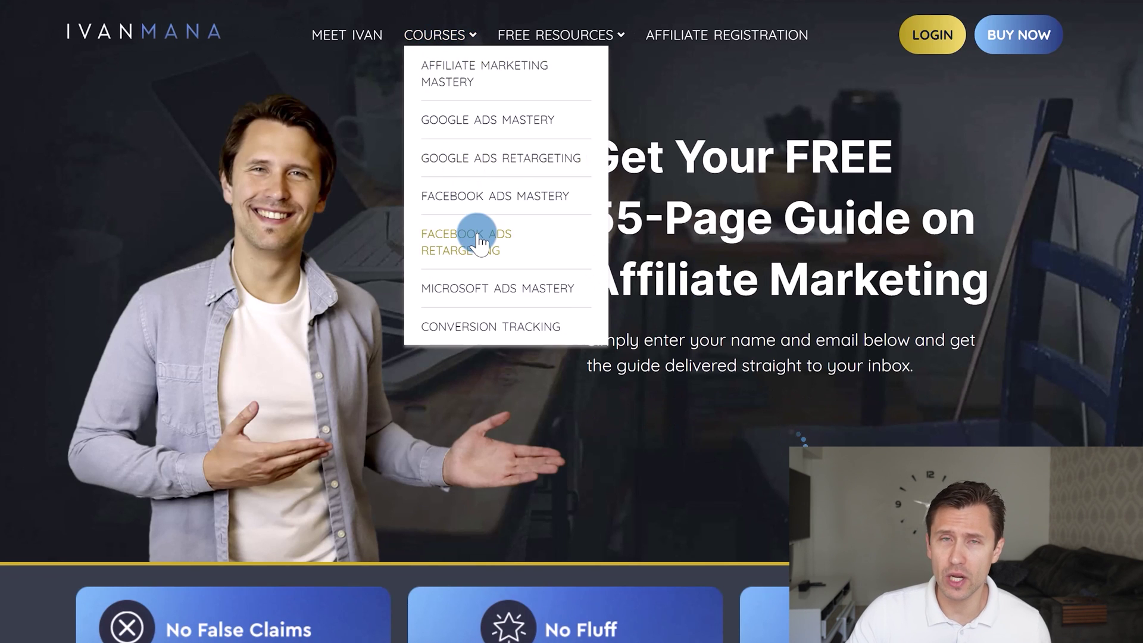